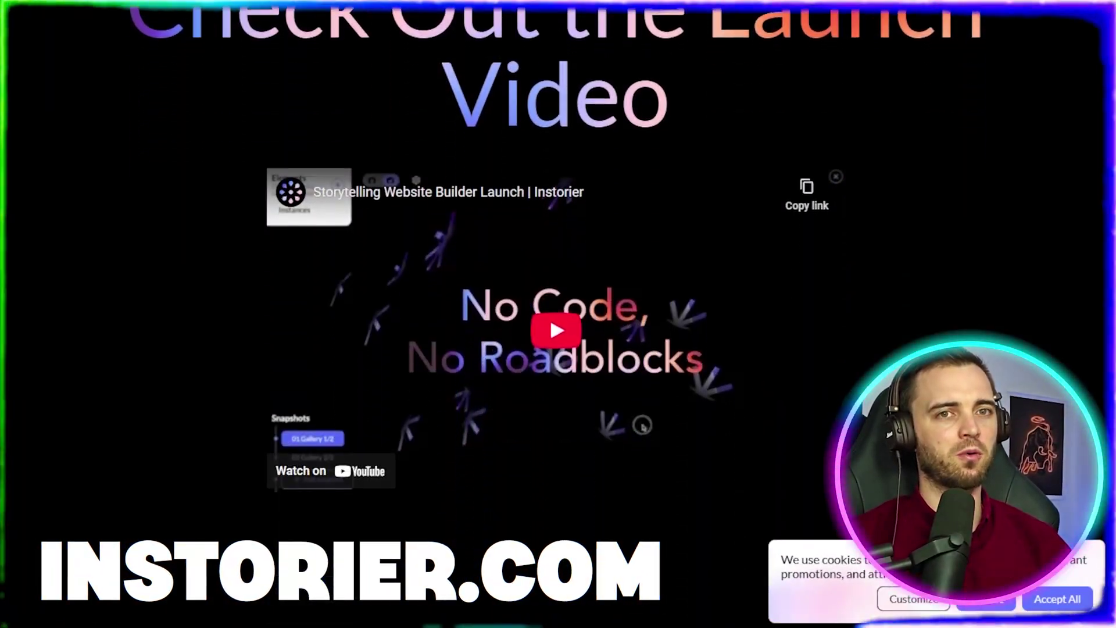
Step: Look through the Instorier homepage, covering its use cases, storytelling features, creator benefits and design options
{"action": "scroll", "coordinate": [643, 70], "scroll_direction": "down", "scroll_amount": 10}
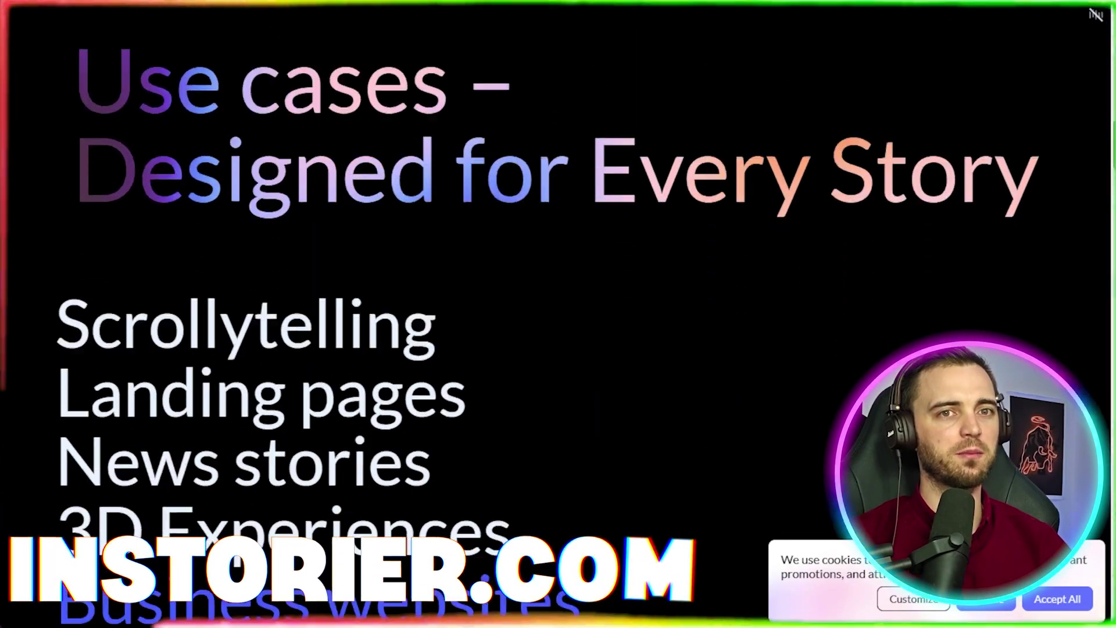
{"action": "scroll", "coordinate": [1096, 14], "scroll_direction": "down", "scroll_amount": 5}
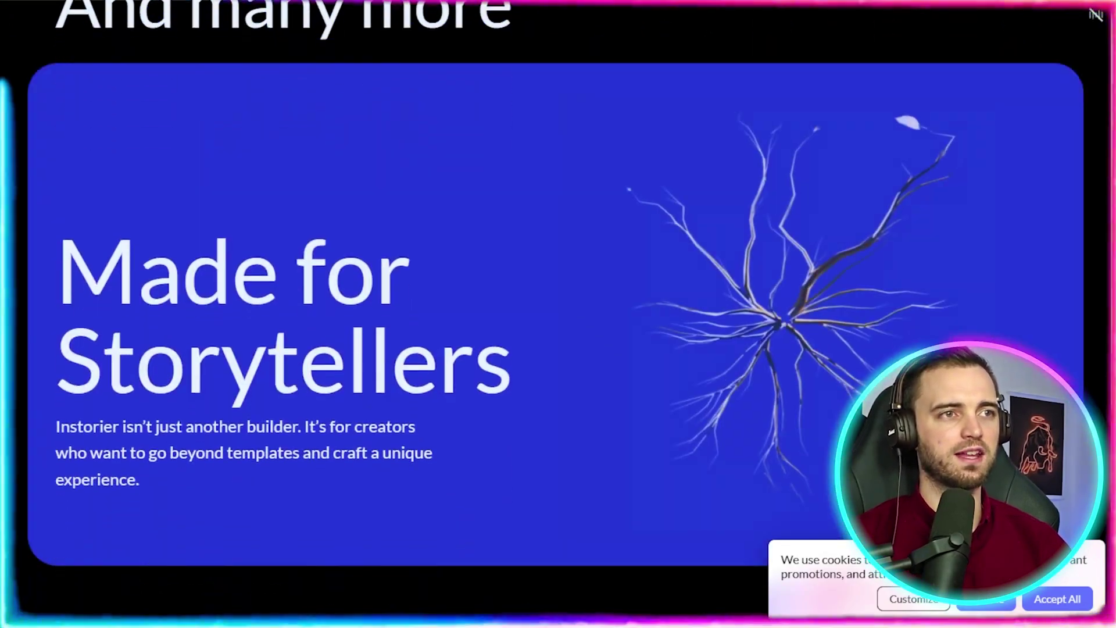
{"action": "scroll", "coordinate": [1096, 15], "scroll_direction": "down", "scroll_amount": 6}
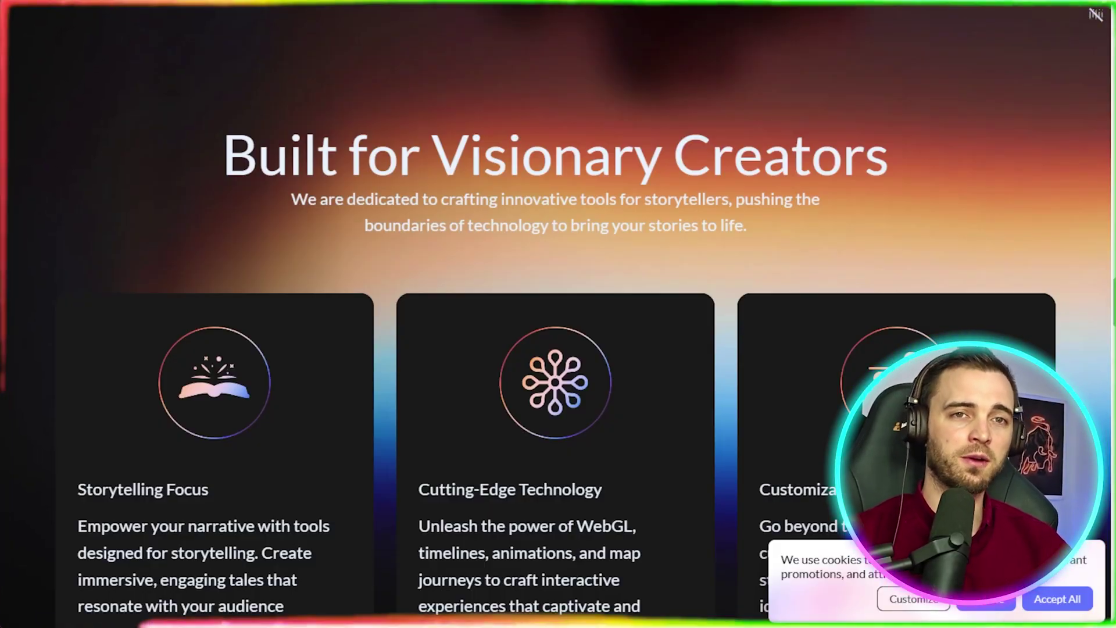
{"action": "scroll", "coordinate": [555, 314], "scroll_direction": "down", "scroll_amount": 3}
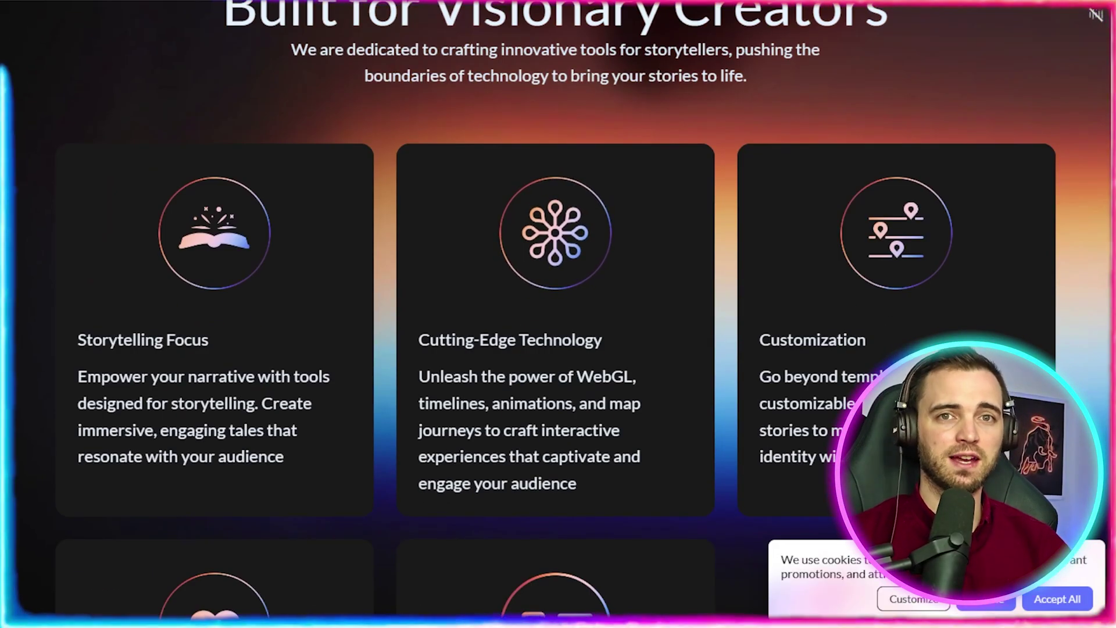
{"action": "scroll", "coordinate": [556, 314], "scroll_direction": "down", "scroll_amount": 3}
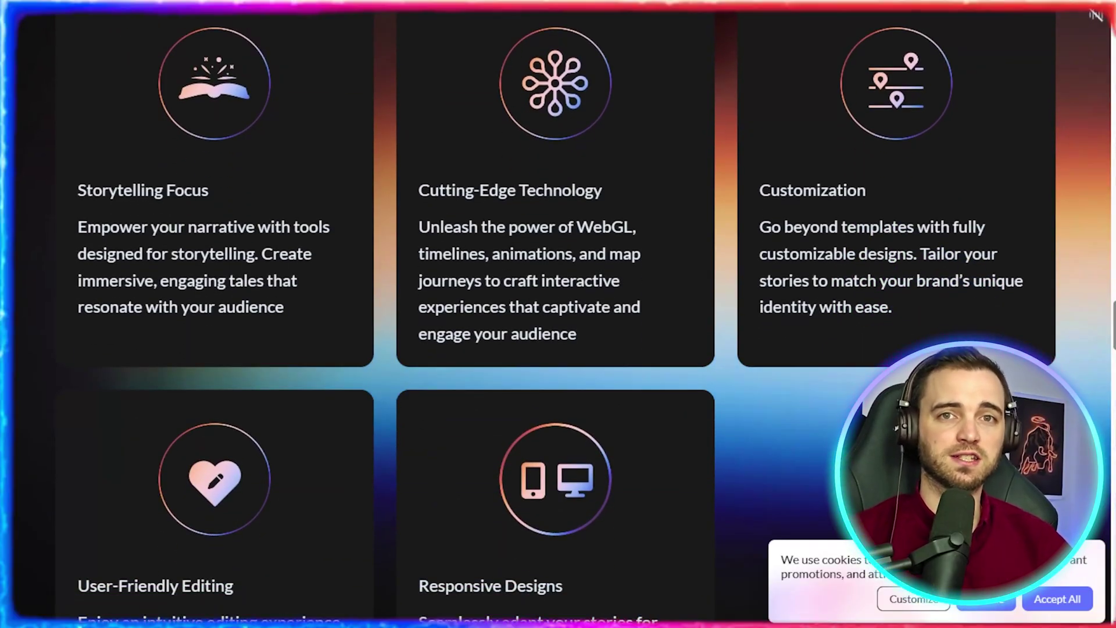
{"action": "scroll", "coordinate": [555, 314], "scroll_direction": "down", "scroll_amount": 6}
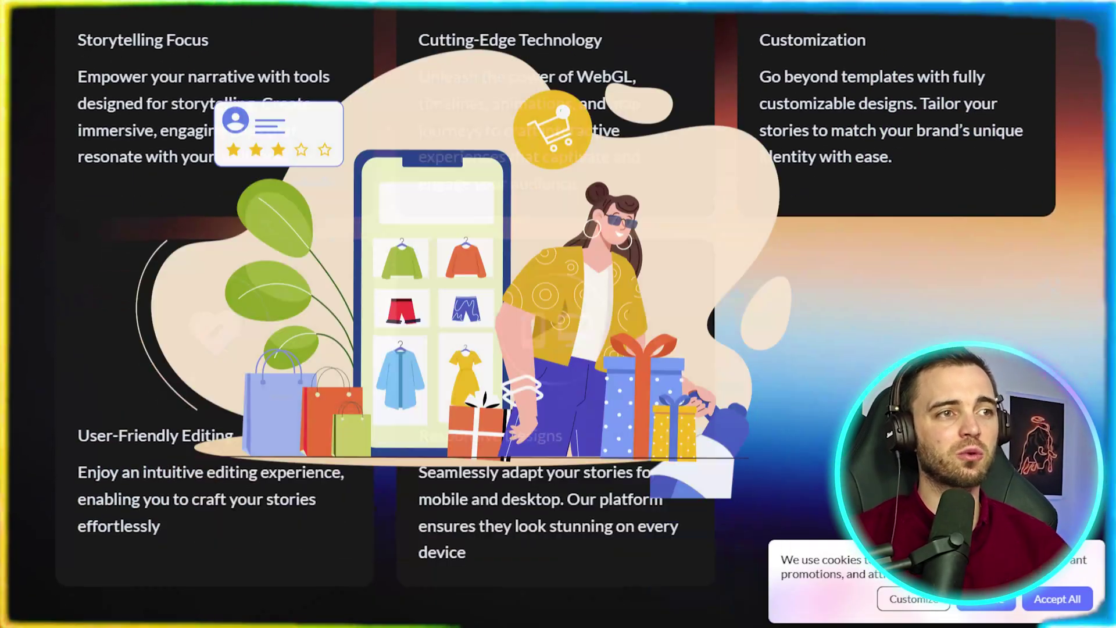
{"action": "scroll", "coordinate": [555, 314], "scroll_direction": "down", "scroll_amount": 9}
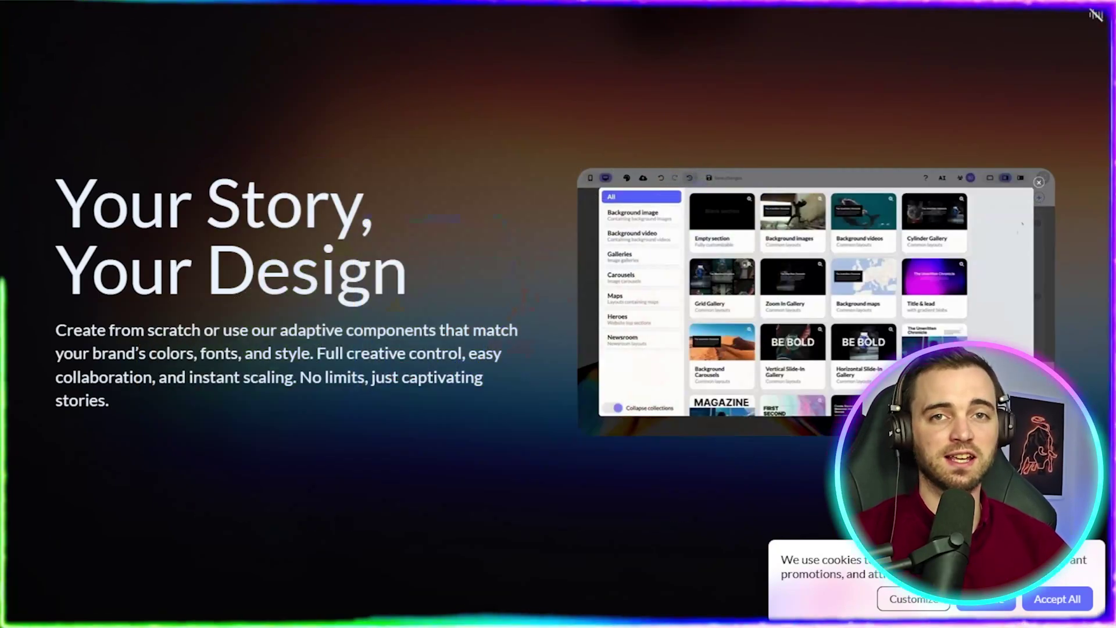
{"action": "scroll", "coordinate": [555, 314], "scroll_direction": "down", "scroll_amount": 3}
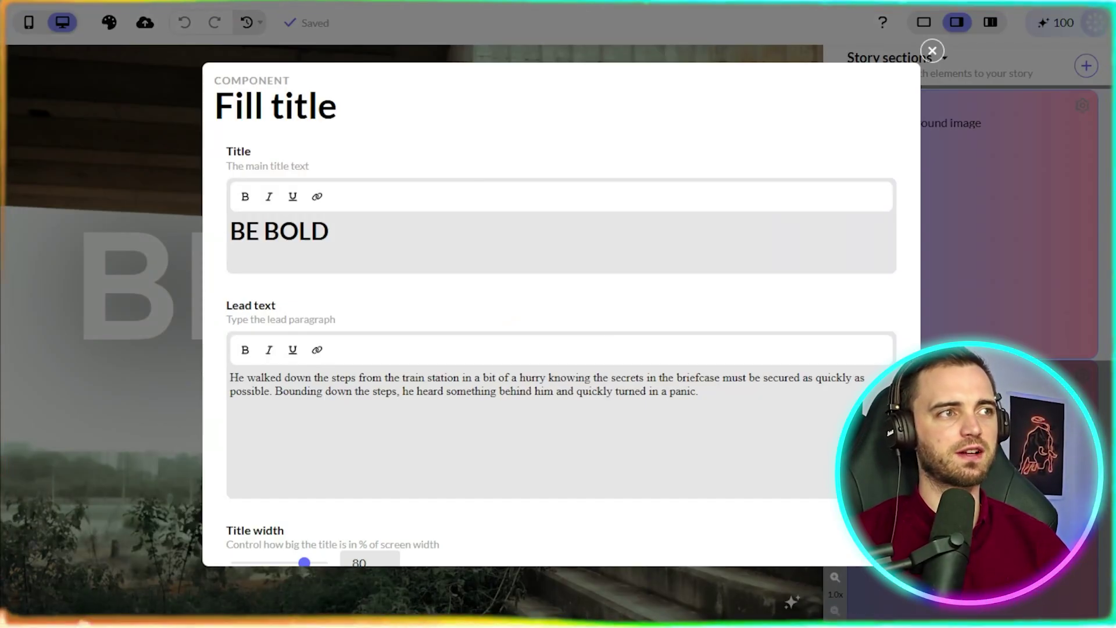
Step: Open the Fill title component's settings and set the title width to 66% of the screen width
{"action": "mouse_move", "coordinate": [331, 232]}
{"action": "left_mouse_down"}
{"action": "mouse_move", "coordinate": [230, 231]}
{"action": "mouse_move", "coordinate": [330, 231]}
{"action": "left_mouse_up"}
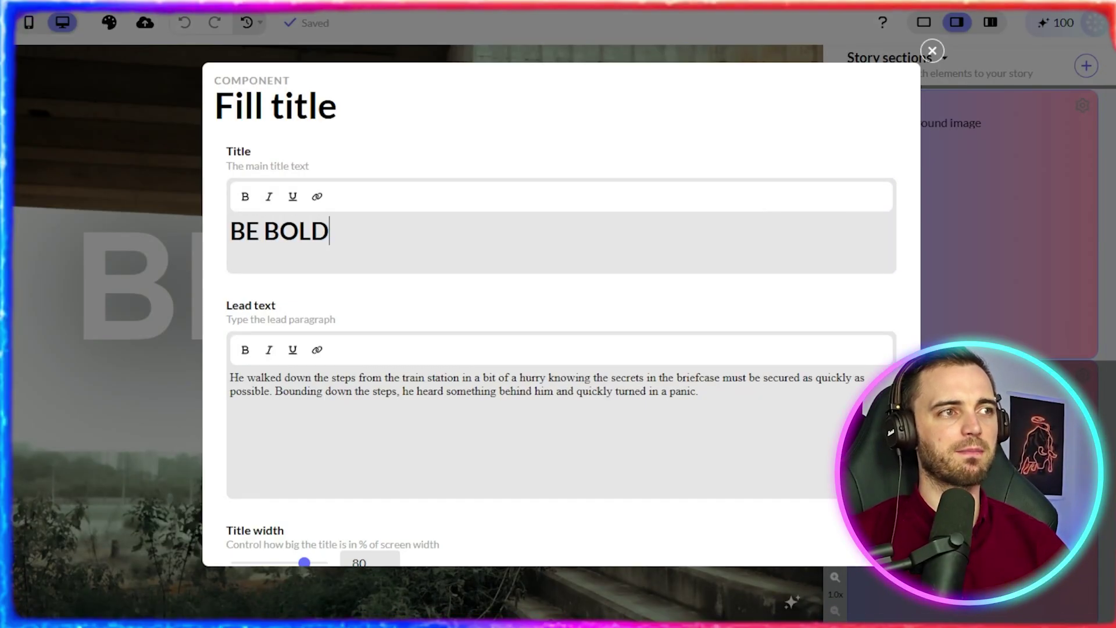
{"action": "left_click", "coordinate": [932, 51]}
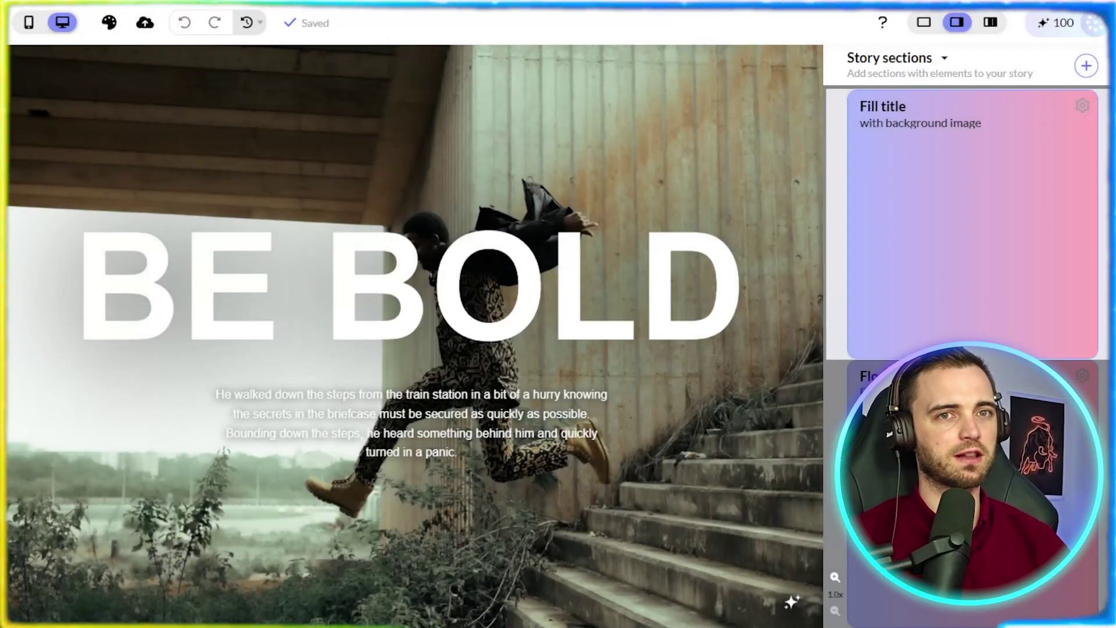
{"action": "left_click", "coordinate": [972, 223]}
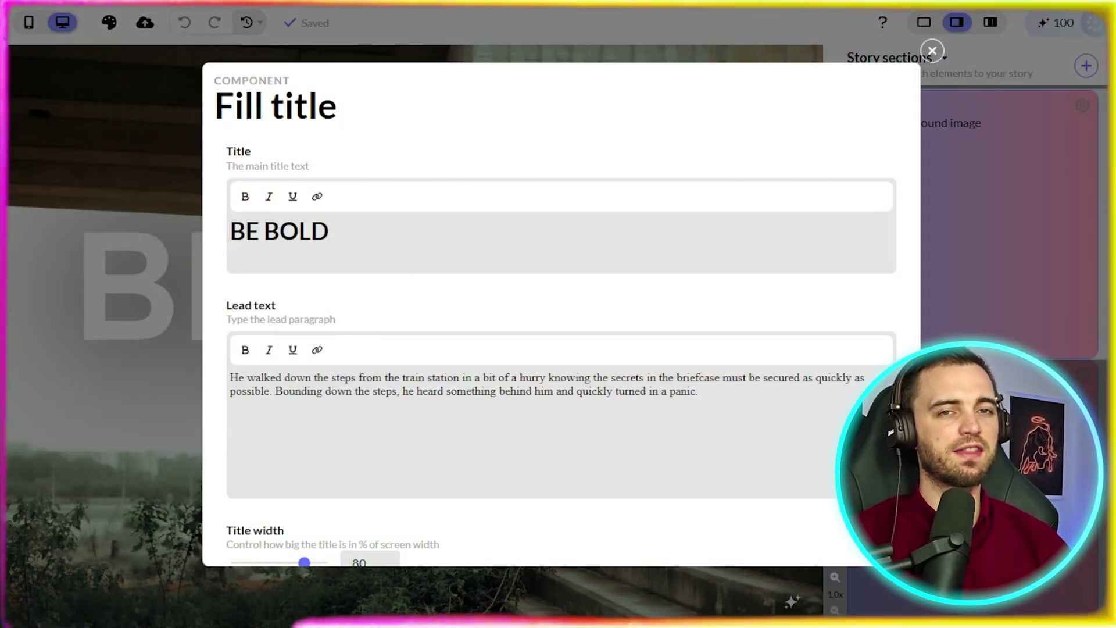
{"action": "scroll", "coordinate": [561, 314], "scroll_direction": "down", "scroll_amount": 1}
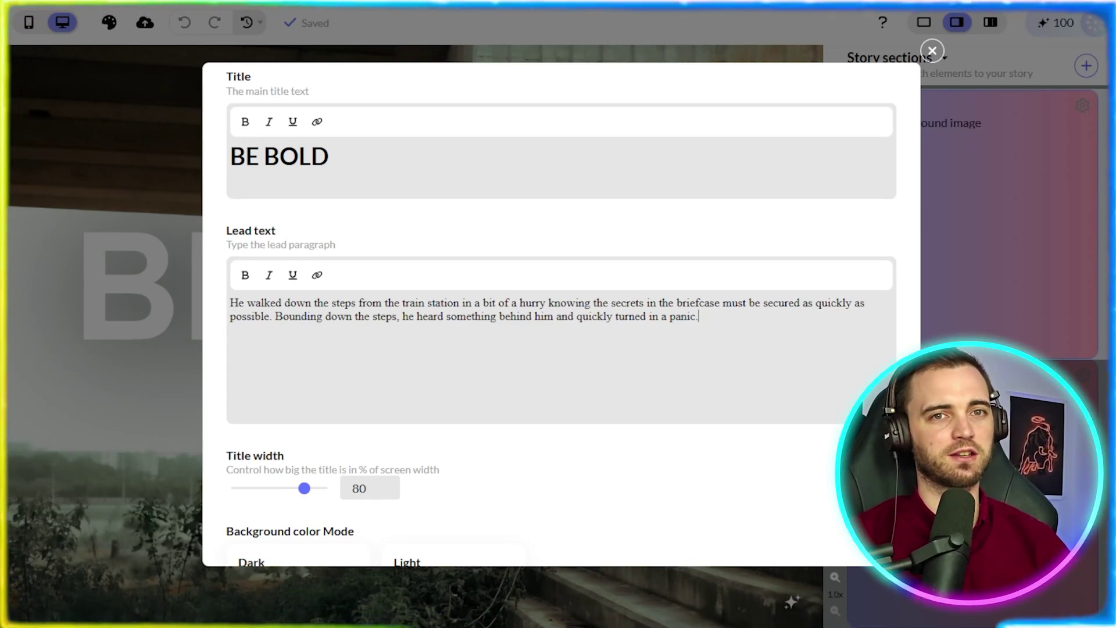
{"action": "scroll", "coordinate": [562, 314], "scroll_direction": "down", "scroll_amount": 2}
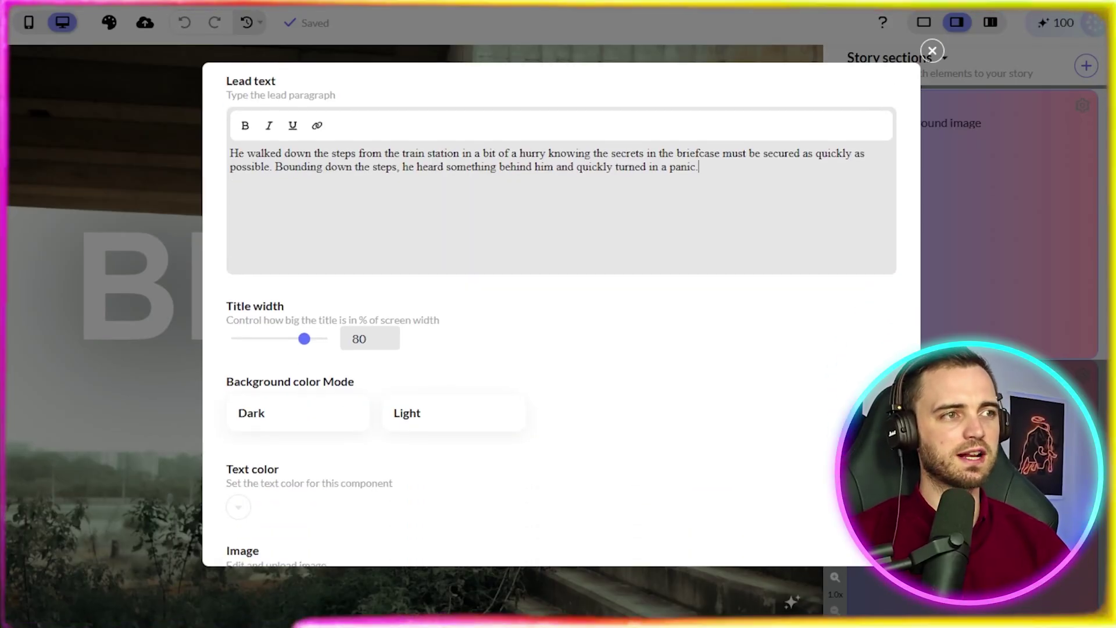
{"action": "left_click_drag", "start_coordinate": [289, 338], "coordinate": [284, 339]}
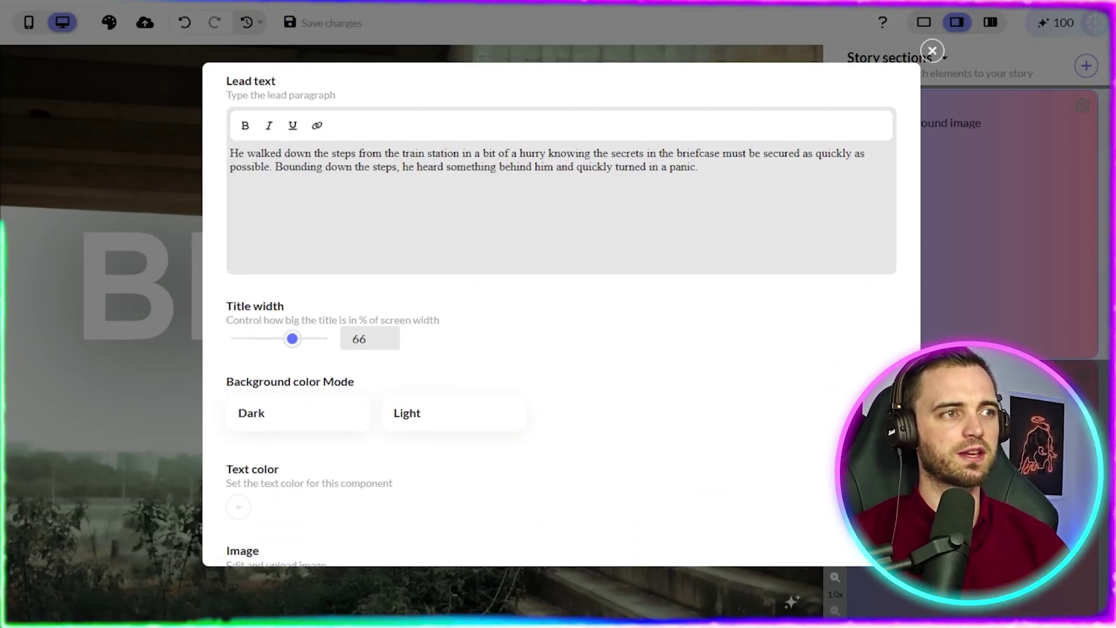
Step: Examine the Fill title component's remaining options: background colour mode, text colour, image, opacity, fit, parallax animation and eject
{"action": "scroll", "coordinate": [561, 314], "scroll_direction": "down", "scroll_amount": 1}
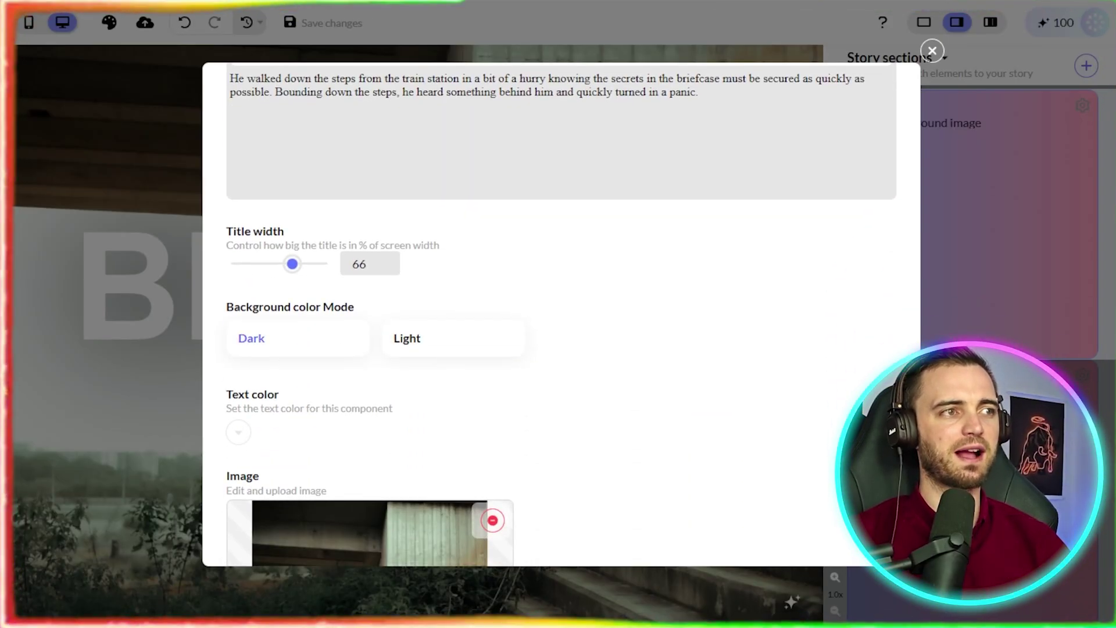
{"action": "left_click", "coordinate": [430, 338]}
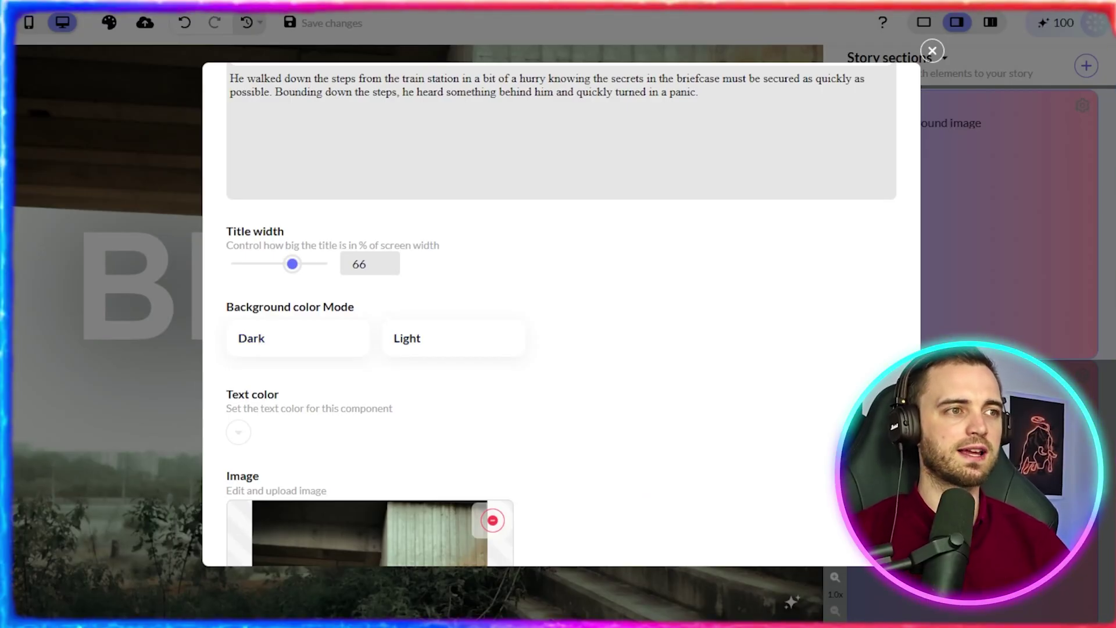
{"action": "scroll", "coordinate": [562, 314], "scroll_direction": "down", "scroll_amount": 2}
{"action": "scroll", "coordinate": [561, 314], "scroll_direction": "down", "scroll_amount": 2}
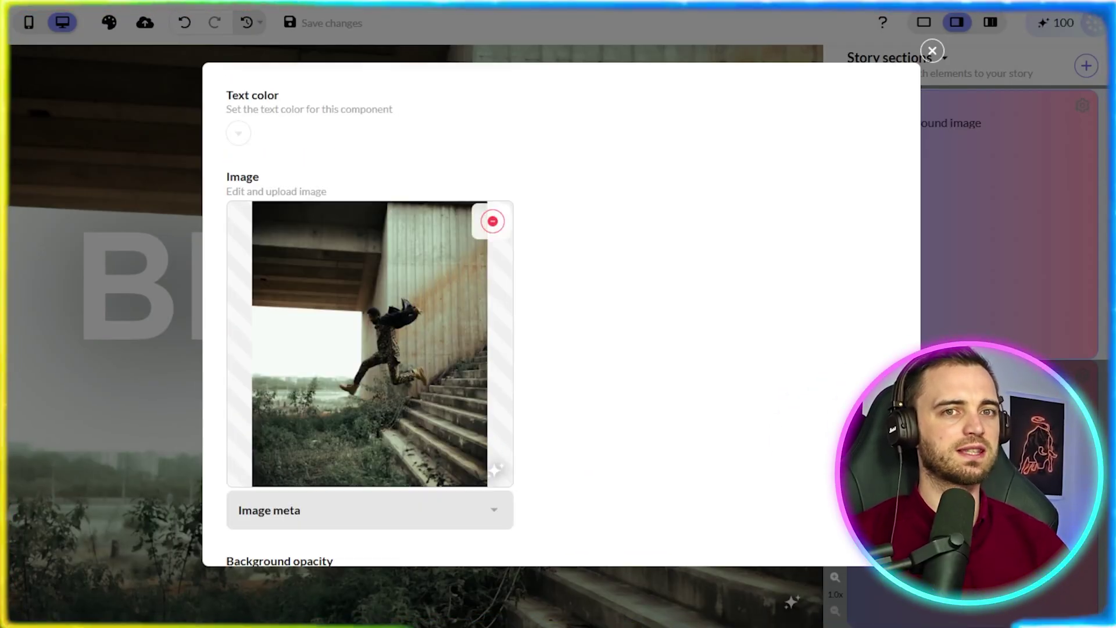
{"action": "scroll", "coordinate": [561, 314], "scroll_direction": "down", "scroll_amount": 2}
{"action": "scroll", "coordinate": [561, 314], "scroll_direction": "down", "scroll_amount": 2}
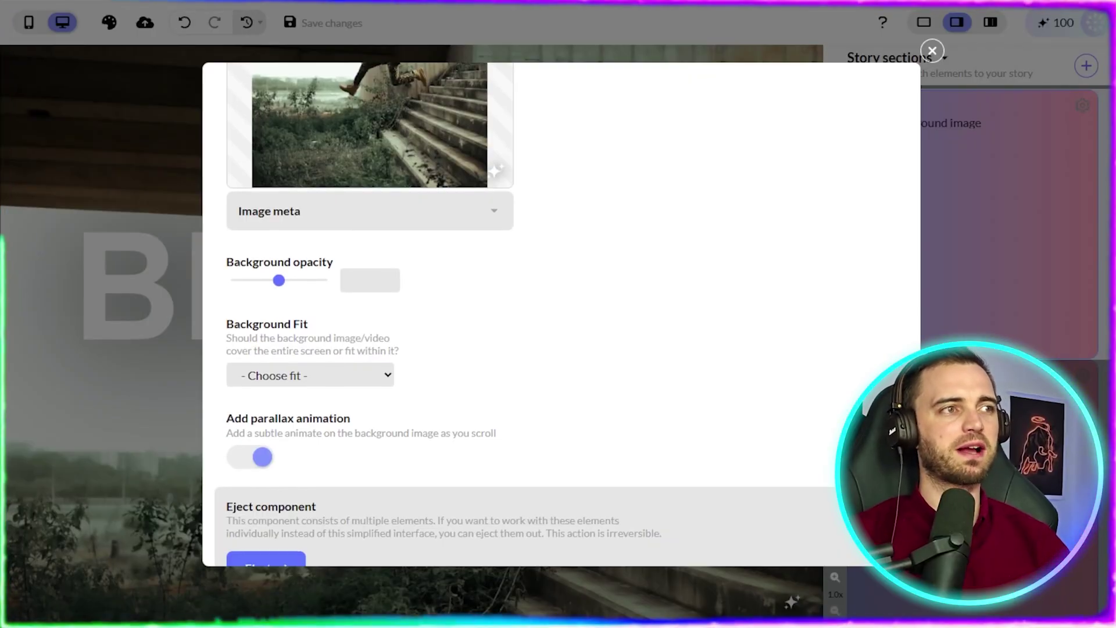
{"action": "scroll", "coordinate": [562, 314], "scroll_direction": "down", "scroll_amount": 1}
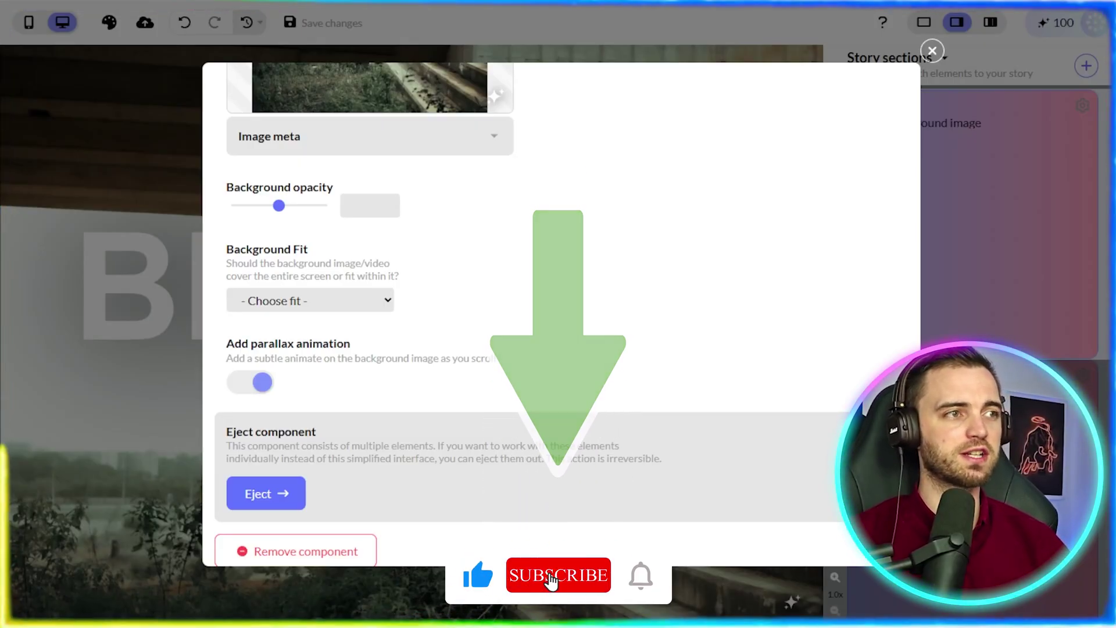
{"action": "scroll", "coordinate": [561, 314], "scroll_direction": "down", "scroll_amount": 1}
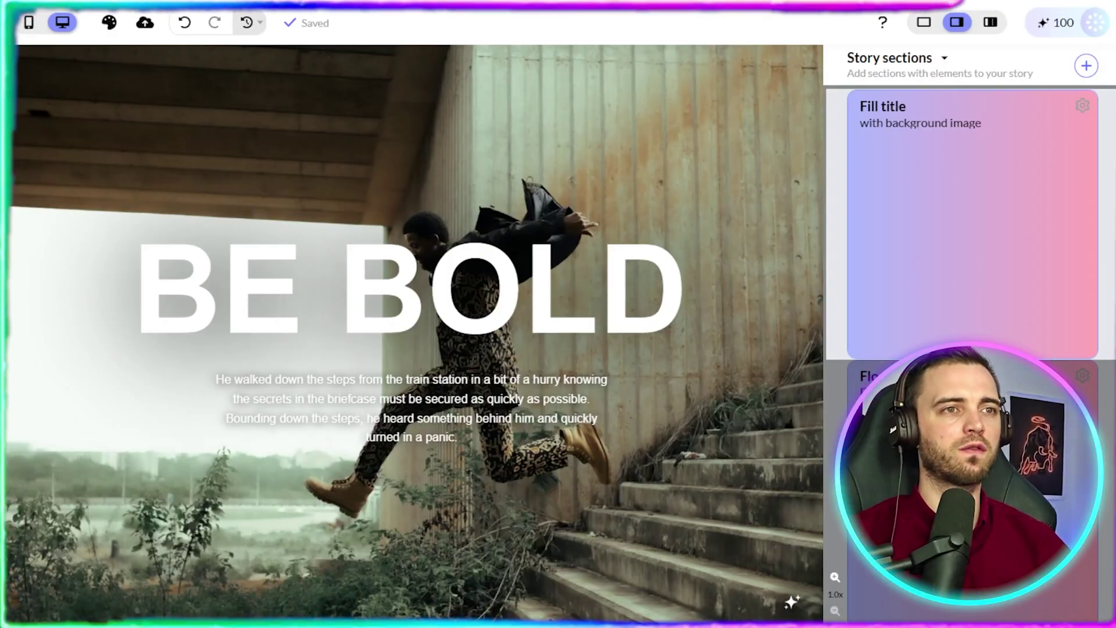
Step: Change the title of the floating gallery section below the Fill title section to "BE BRAVE" and close its settings
{"action": "scroll", "coordinate": [417, 336], "scroll_direction": "down", "scroll_amount": 10}
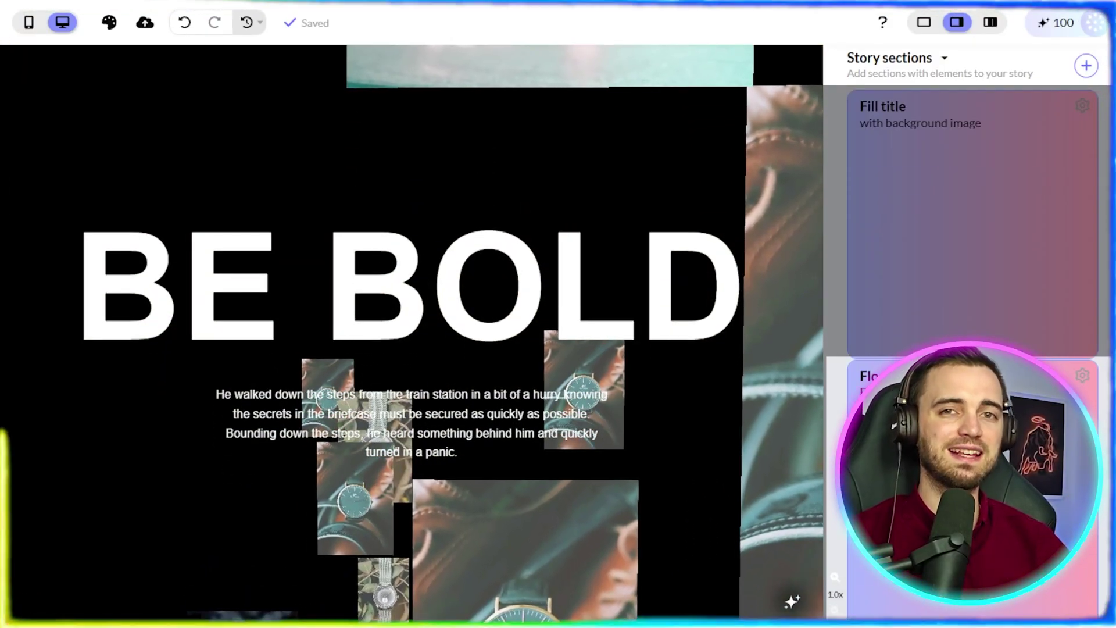
{"action": "left_click", "coordinate": [1083, 376]}
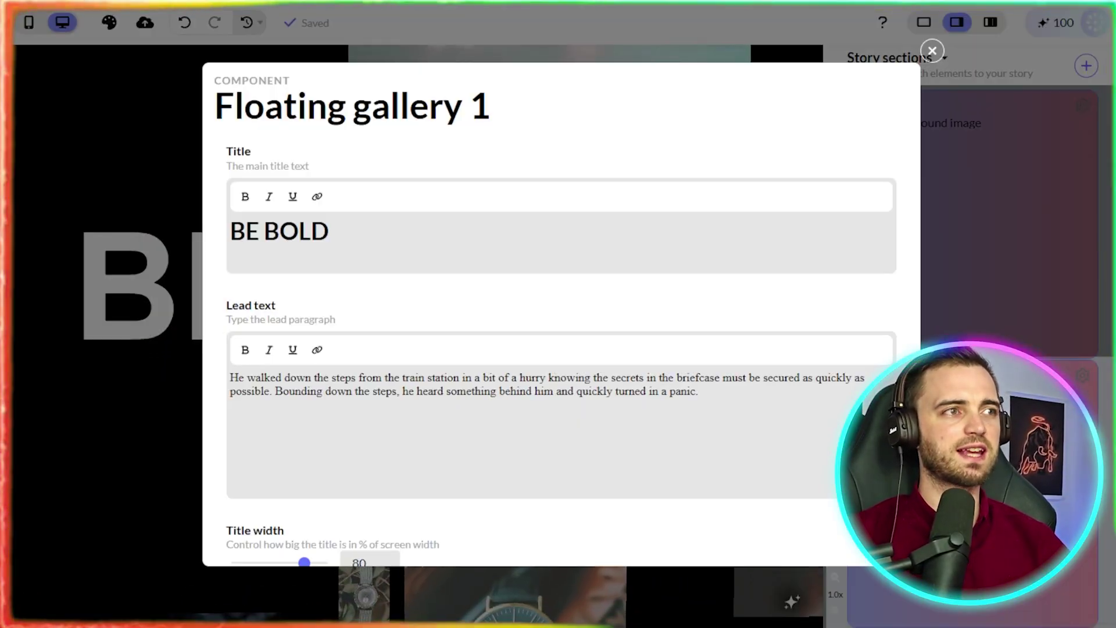
{"action": "left_click_drag", "start_coordinate": [330, 231], "coordinate": [280, 231]}
{"action": "type", "text": "RAVE"}
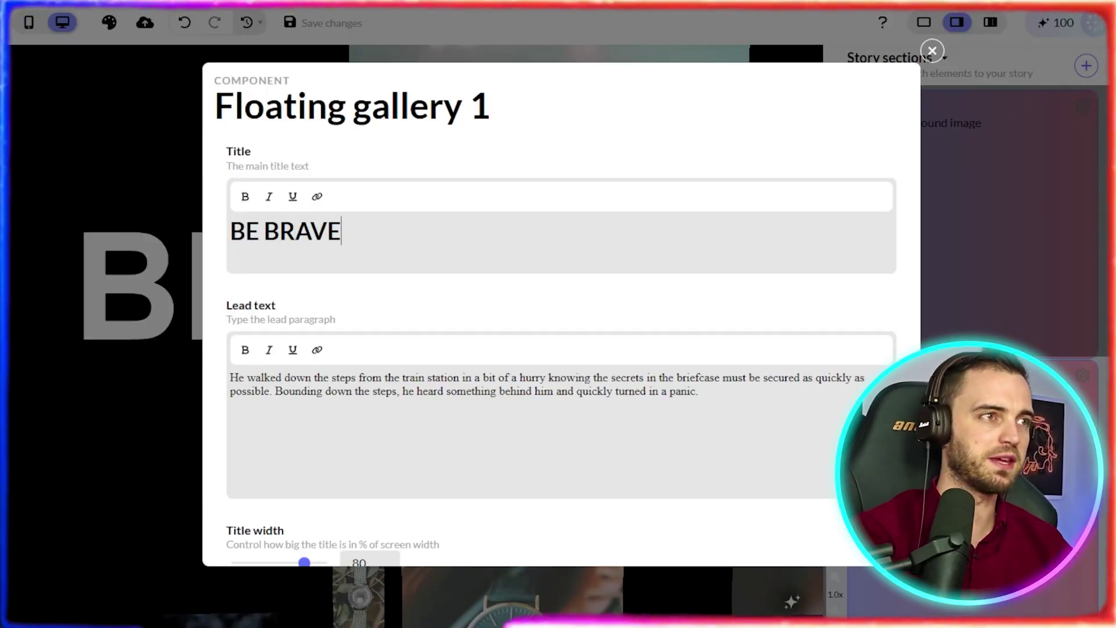
{"action": "left_click_drag", "start_coordinate": [699, 392], "coordinate": [238, 378]}
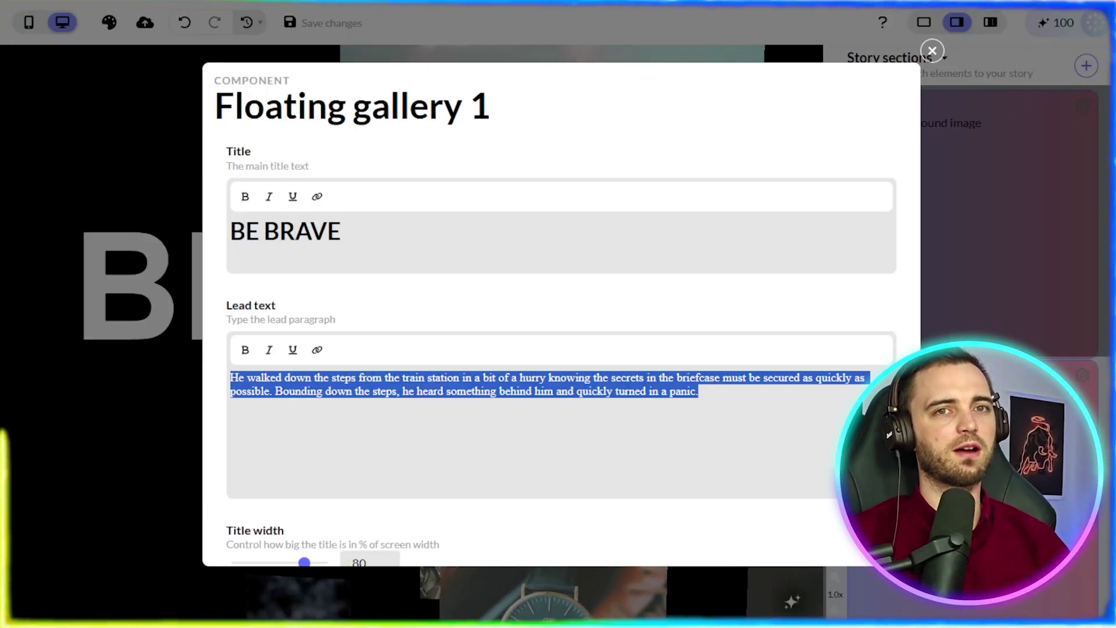
{"action": "key", "text": "Escape"}
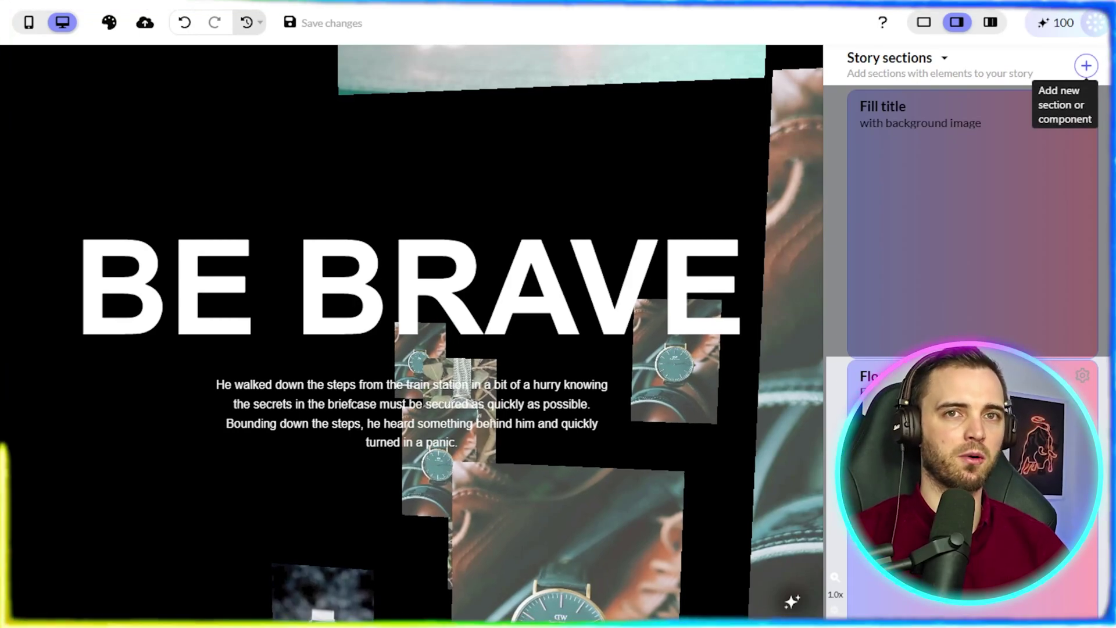
Step: Add a new Cards section to the story from the collection of section layouts
{"action": "left_click", "coordinate": [1086, 66]}
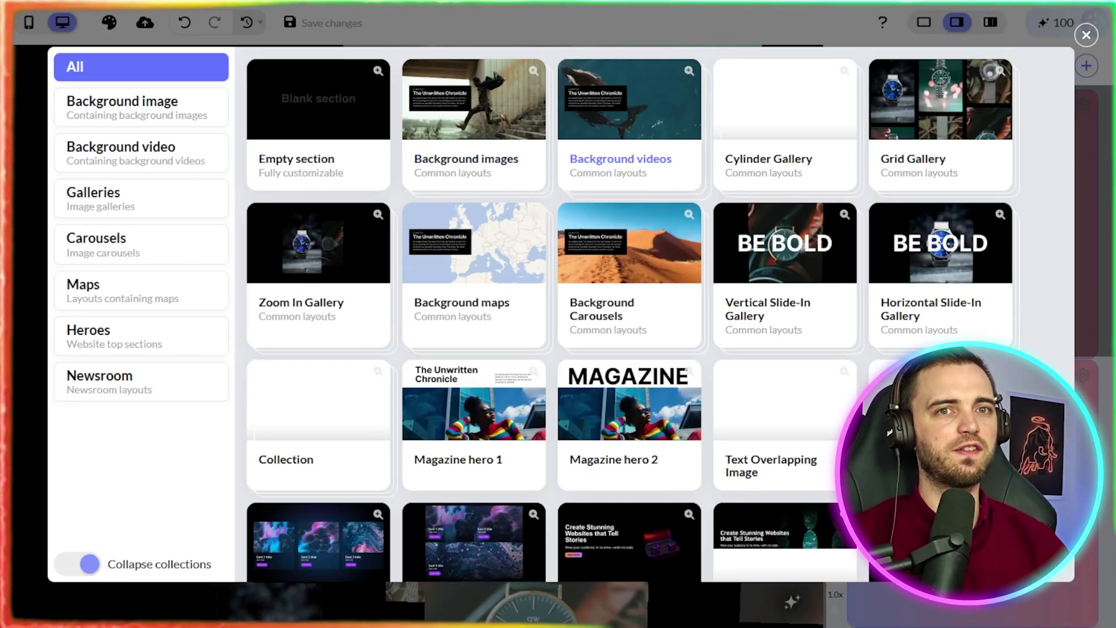
{"action": "scroll", "coordinate": [630, 244], "scroll_direction": "down", "scroll_amount": 4}
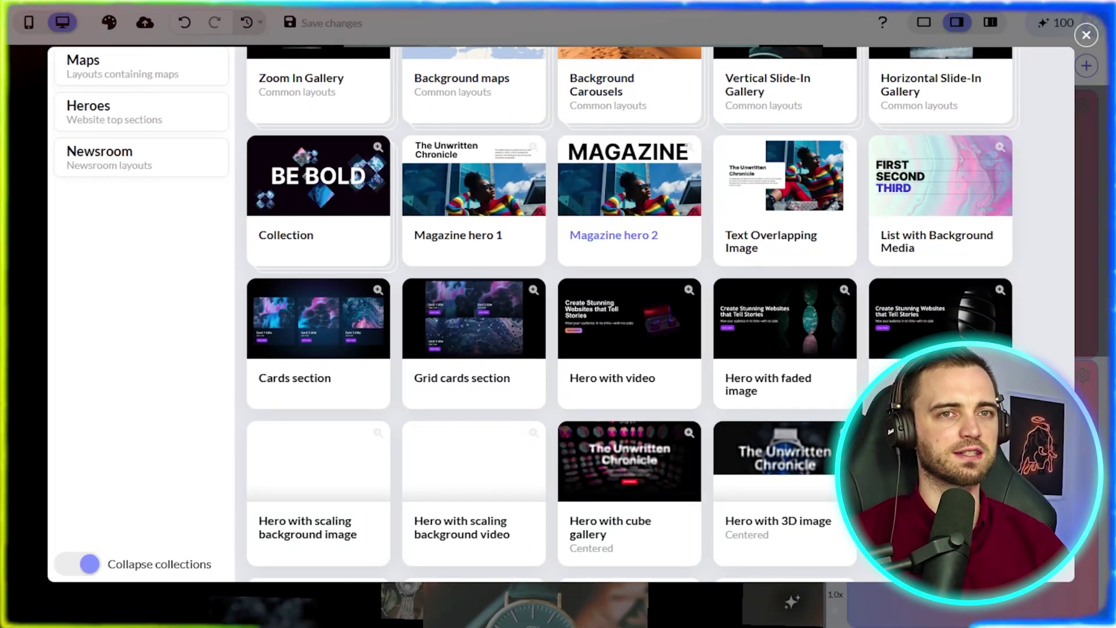
{"action": "left_click", "coordinate": [295, 378]}
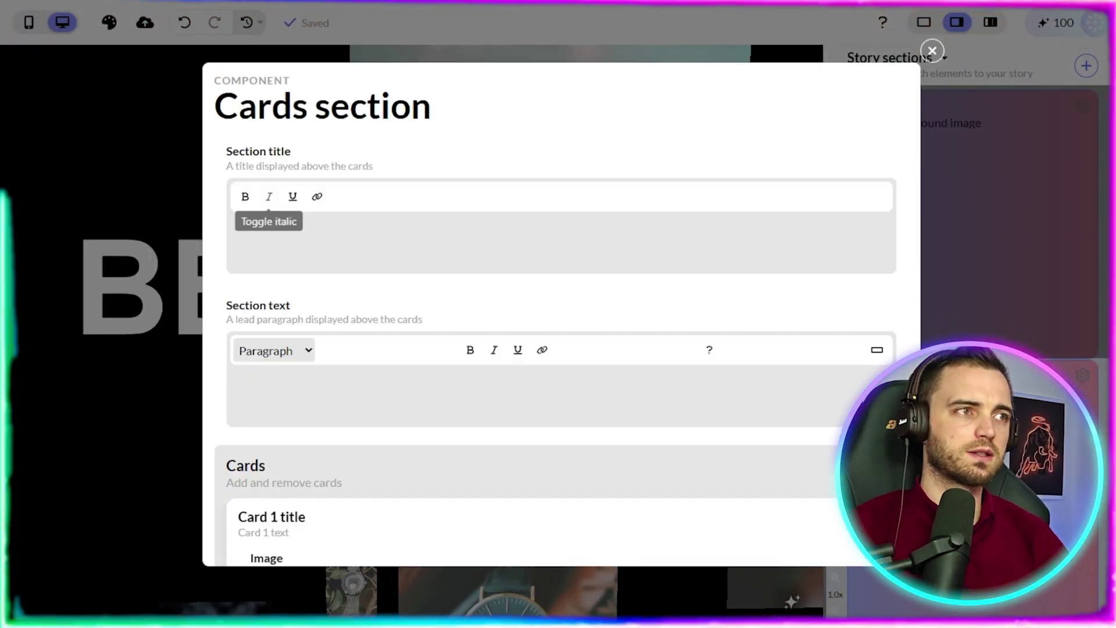
Step: Examine the Cards section's settings, including the section title and text and each card's image, title and lead text
{"action": "scroll", "coordinate": [269, 198], "scroll_direction": "down", "scroll_amount": 5}
{"action": "scroll", "coordinate": [550, 314], "scroll_direction": "down", "scroll_amount": 20}
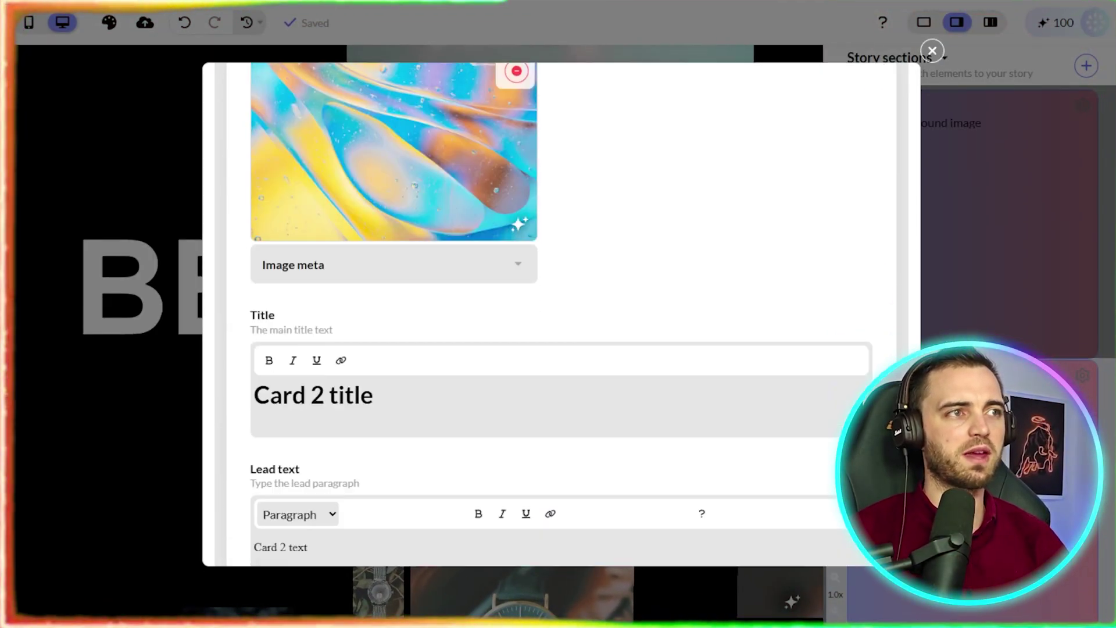
{"action": "scroll", "coordinate": [550, 314], "scroll_direction": "up", "scroll_amount": 20}
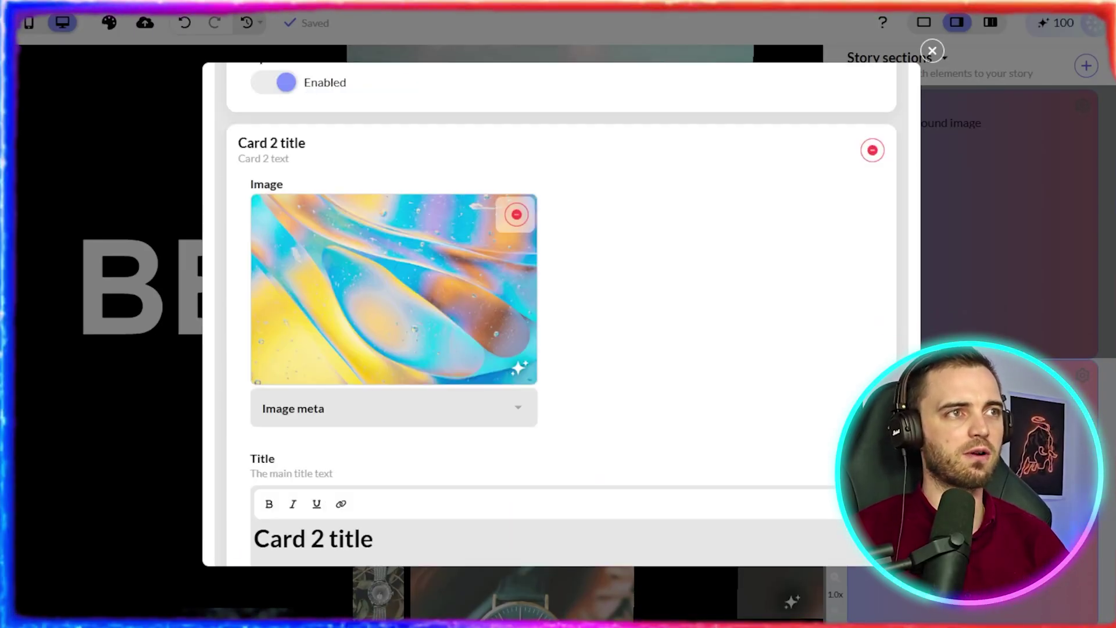
{"action": "scroll", "coordinate": [550, 314], "scroll_direction": "up", "scroll_amount": 12}
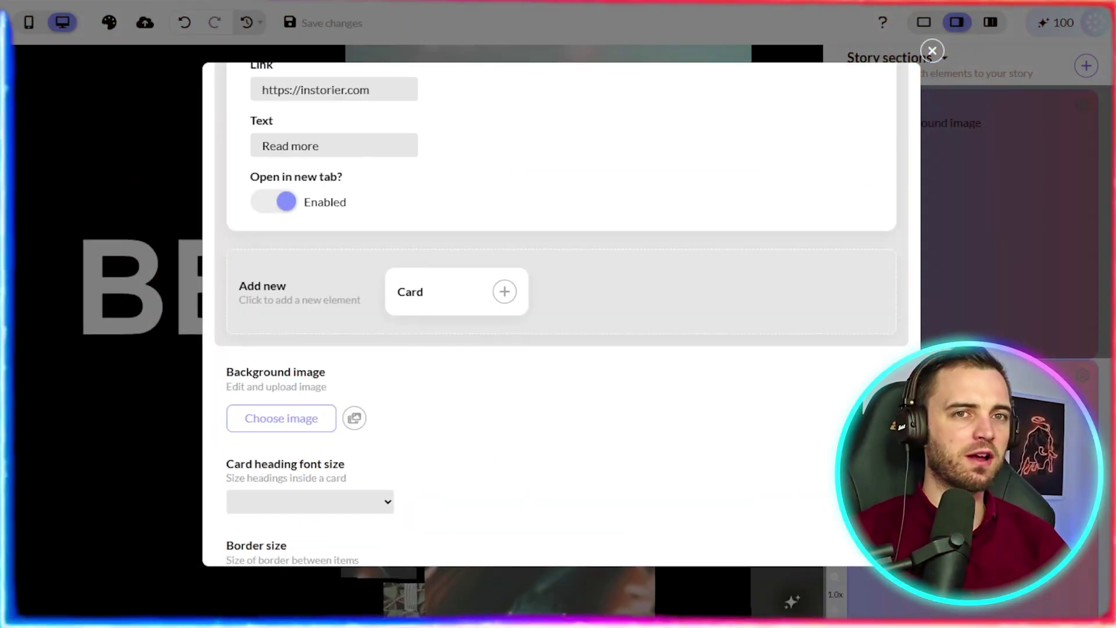
{"action": "scroll", "coordinate": [550, 314], "scroll_direction": "up", "scroll_amount": 5}
{"action": "scroll", "coordinate": [550, 314], "scroll_direction": "up", "scroll_amount": 6}
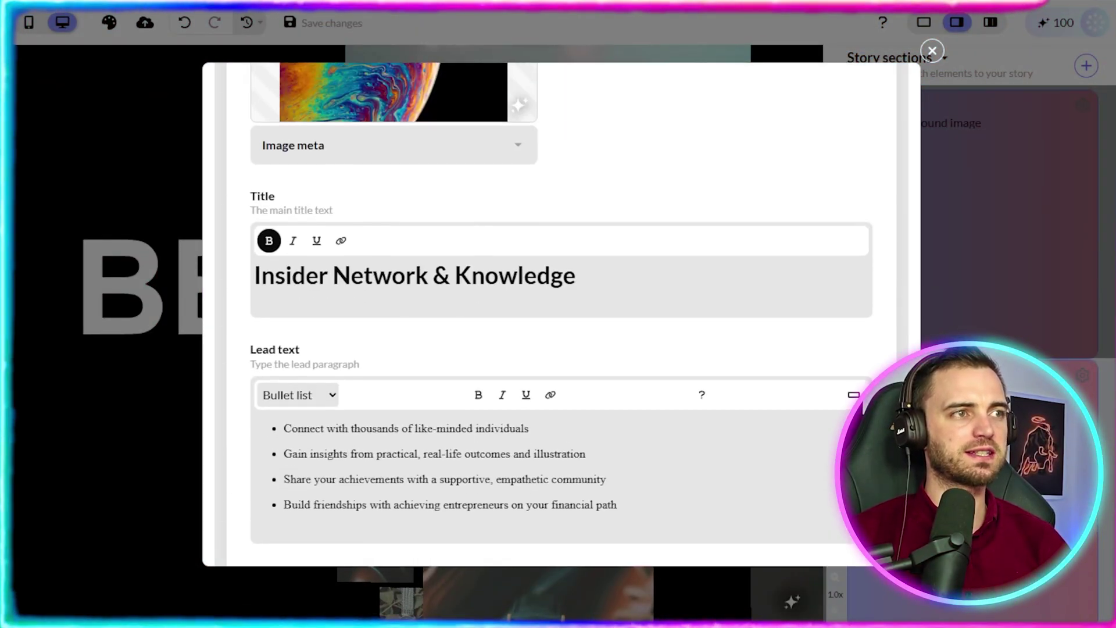
{"action": "scroll", "coordinate": [550, 314], "scroll_direction": "up", "scroll_amount": 10}
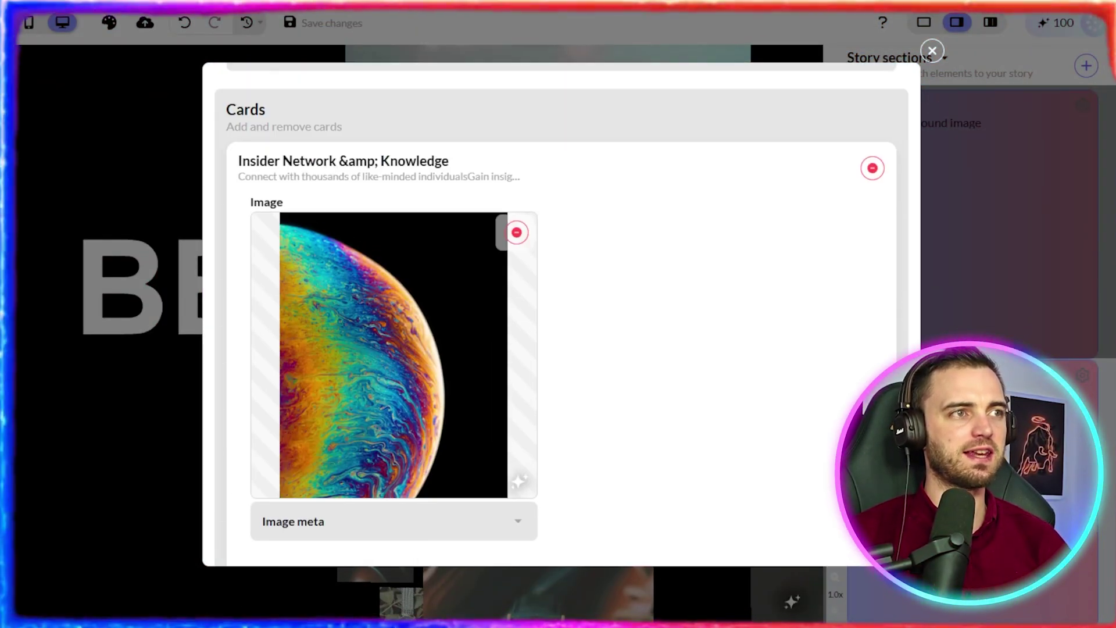
Step: Review the "Insider Network & Knowledge" card's image, title, bulleted lead text and link settings
{"action": "scroll", "coordinate": [550, 314], "scroll_direction": "down", "scroll_amount": 7}
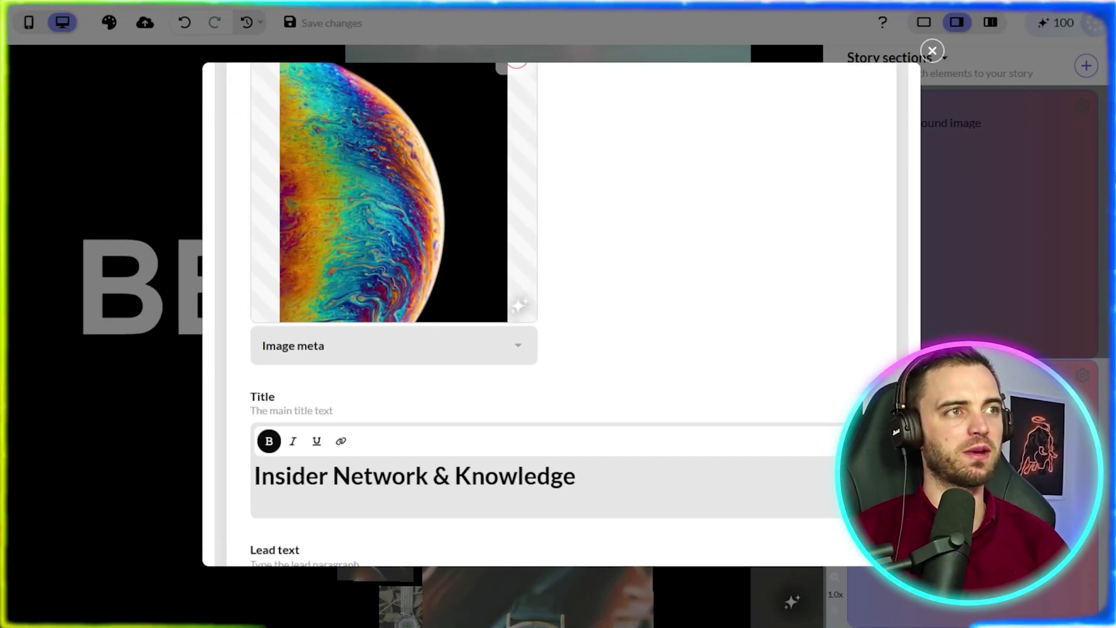
{"action": "scroll", "coordinate": [550, 314], "scroll_direction": "up", "scroll_amount": 2}
{"action": "scroll", "coordinate": [550, 314], "scroll_direction": "down", "scroll_amount": 5}
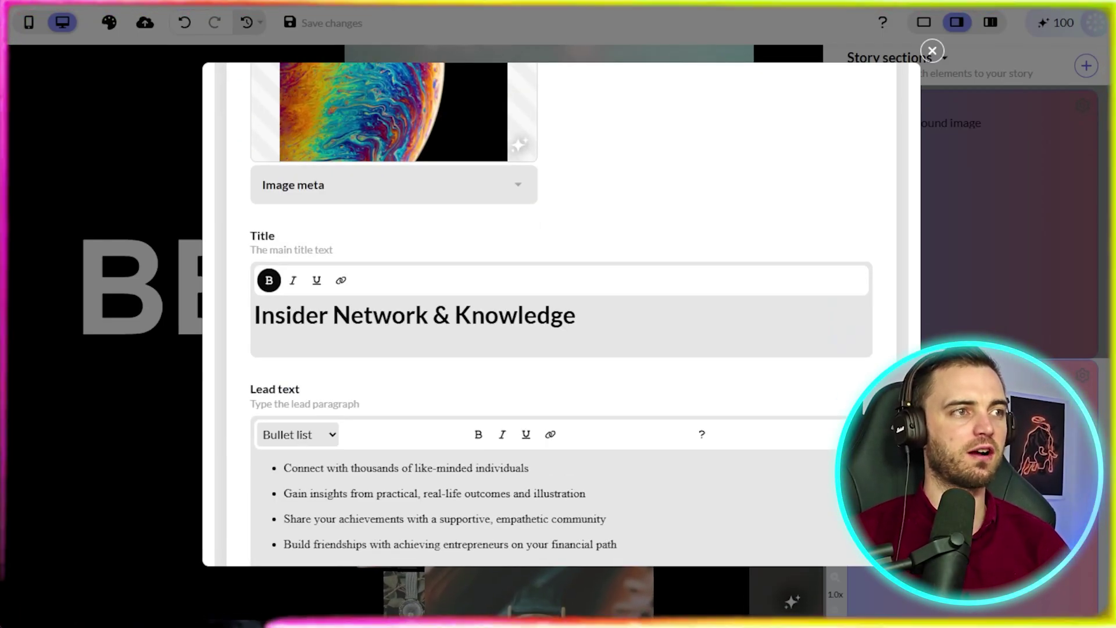
{"action": "scroll", "coordinate": [550, 314], "scroll_direction": "down", "scroll_amount": 5}
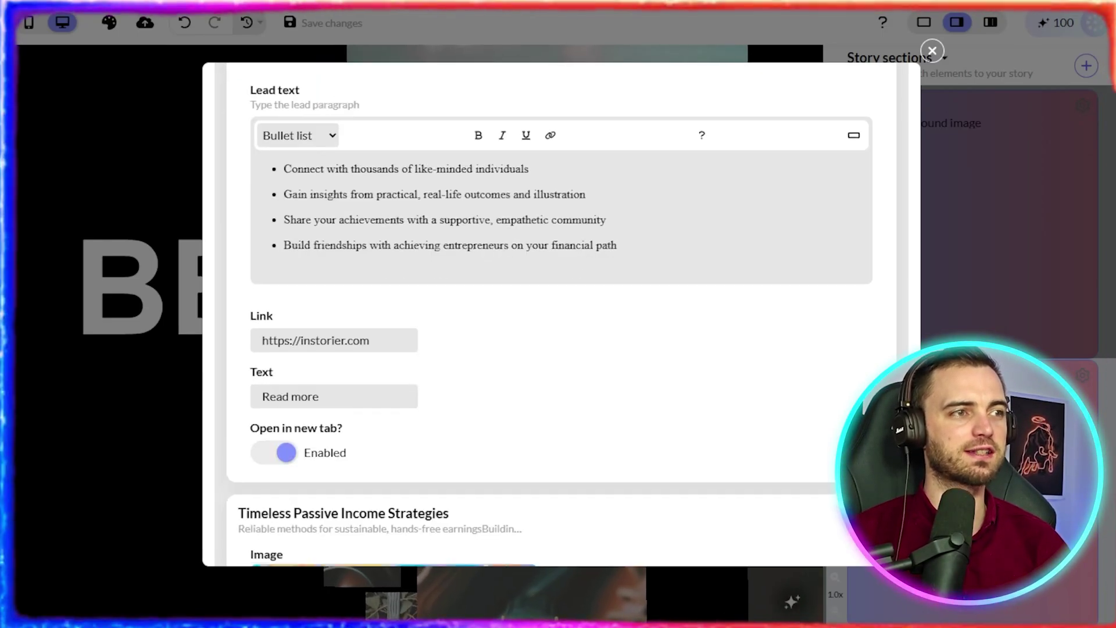
Step: Review the remaining cards down to "Get Insider Access" and check that card's link address, link text and new-tab option
{"action": "scroll", "coordinate": [550, 314], "scroll_direction": "down", "scroll_amount": 4}
{"action": "scroll", "coordinate": [550, 314], "scroll_direction": "down", "scroll_amount": 15}
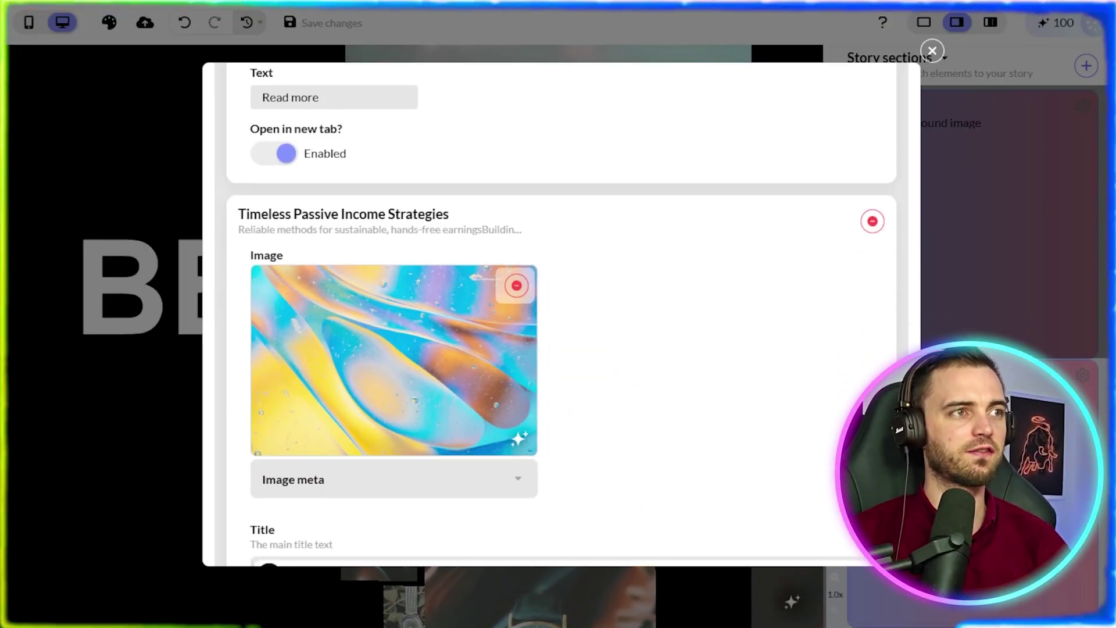
{"action": "scroll", "coordinate": [550, 314], "scroll_direction": "down", "scroll_amount": 10}
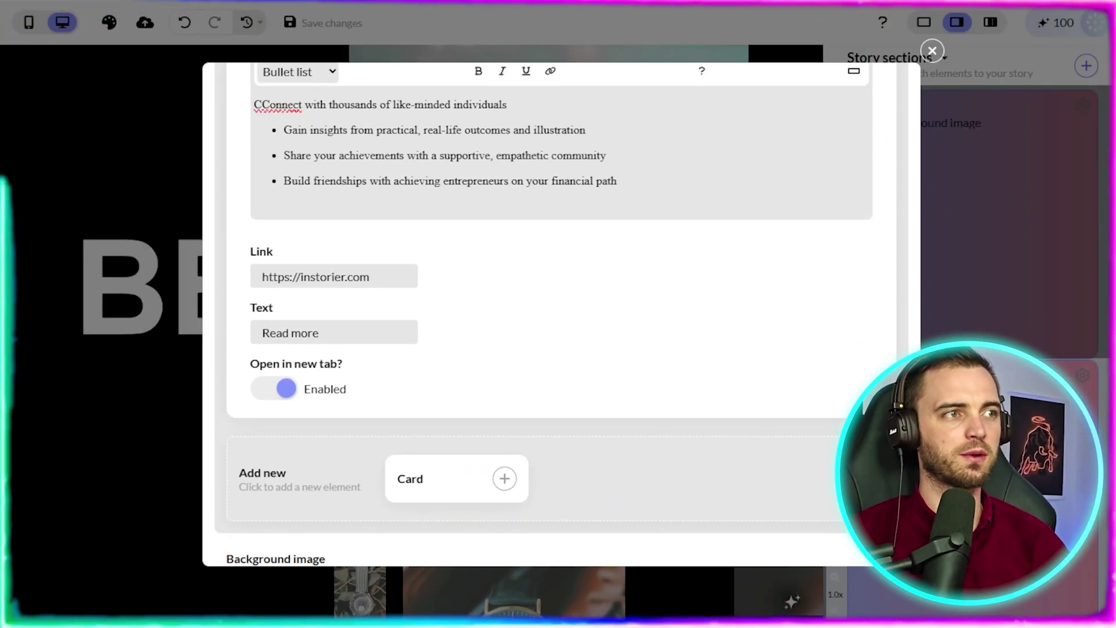
{"action": "mouse_move", "coordinate": [372, 276]}
{"action": "left_mouse_down"}
{"action": "mouse_move", "coordinate": [261, 277]}
{"action": "mouse_move", "coordinate": [372, 277]}
{"action": "left_mouse_up"}
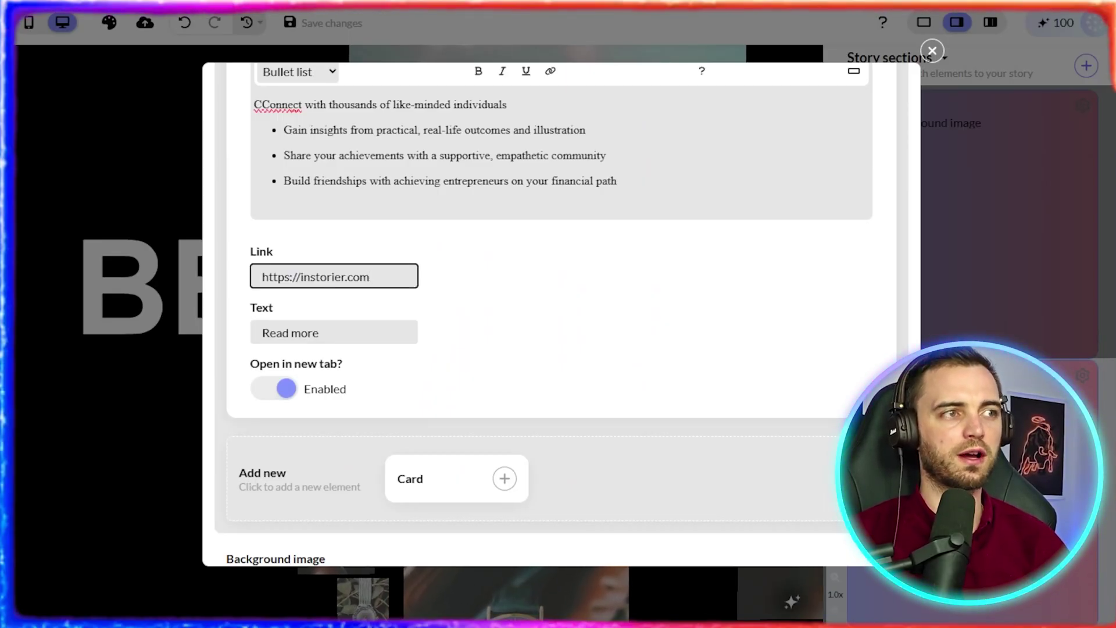
{"action": "left_click_drag", "start_coordinate": [321, 333], "coordinate": [261, 332]}
{"action": "left_click", "coordinate": [321, 333]}
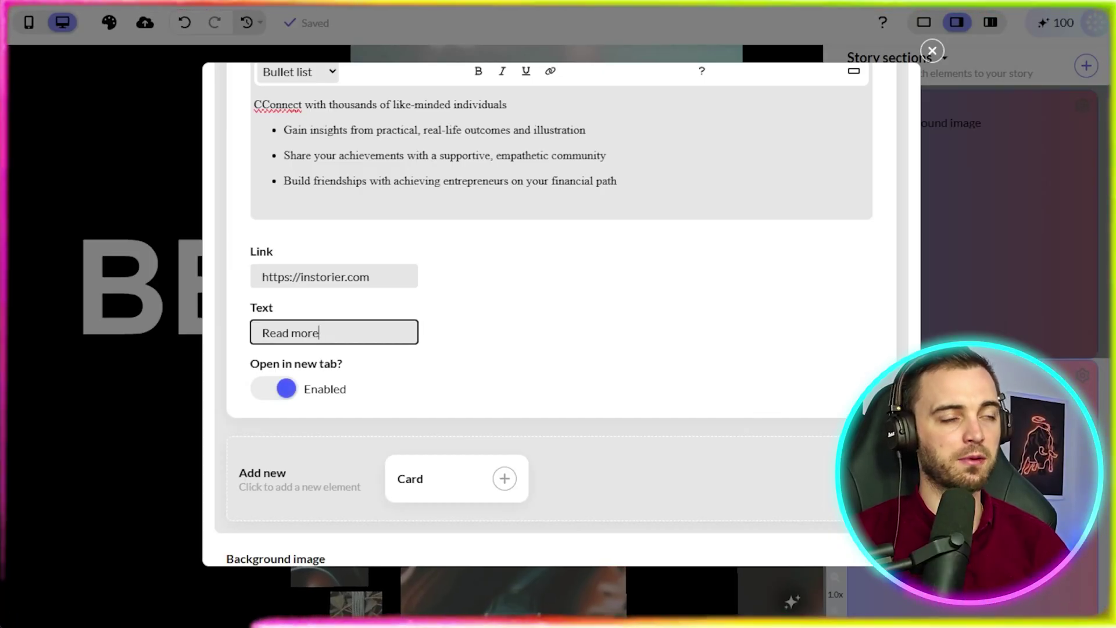
{"action": "left_click", "coordinate": [274, 389]}
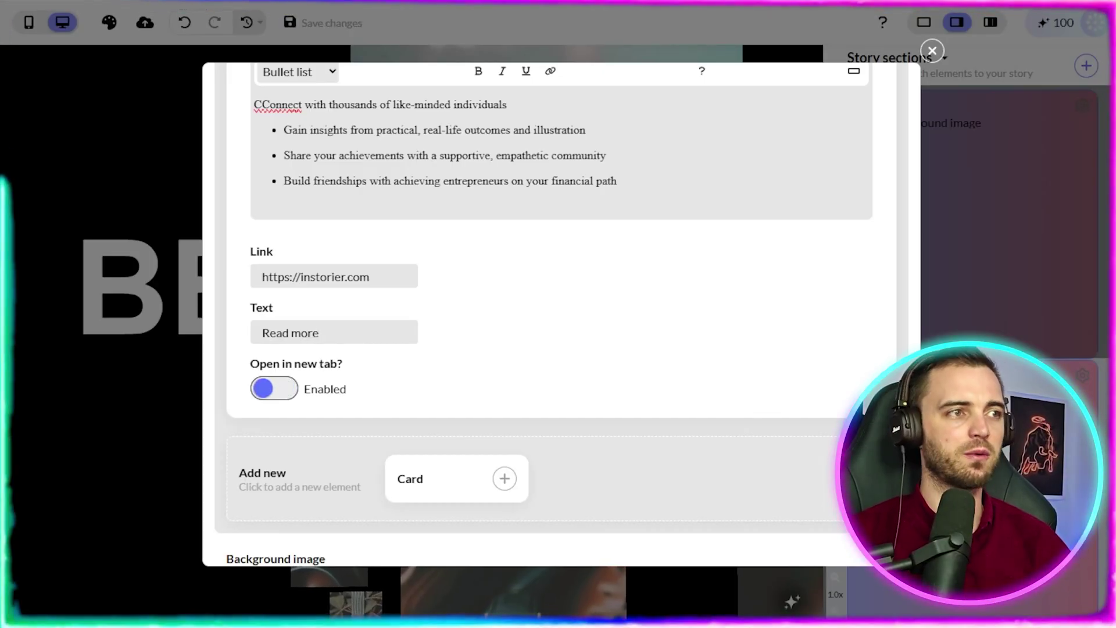
Step: Examine the Cards section's background image, heading font size, border, text color, alignment, radius and opacity options, and close its settings
{"action": "scroll", "coordinate": [558, 314], "scroll_direction": "down", "scroll_amount": 3}
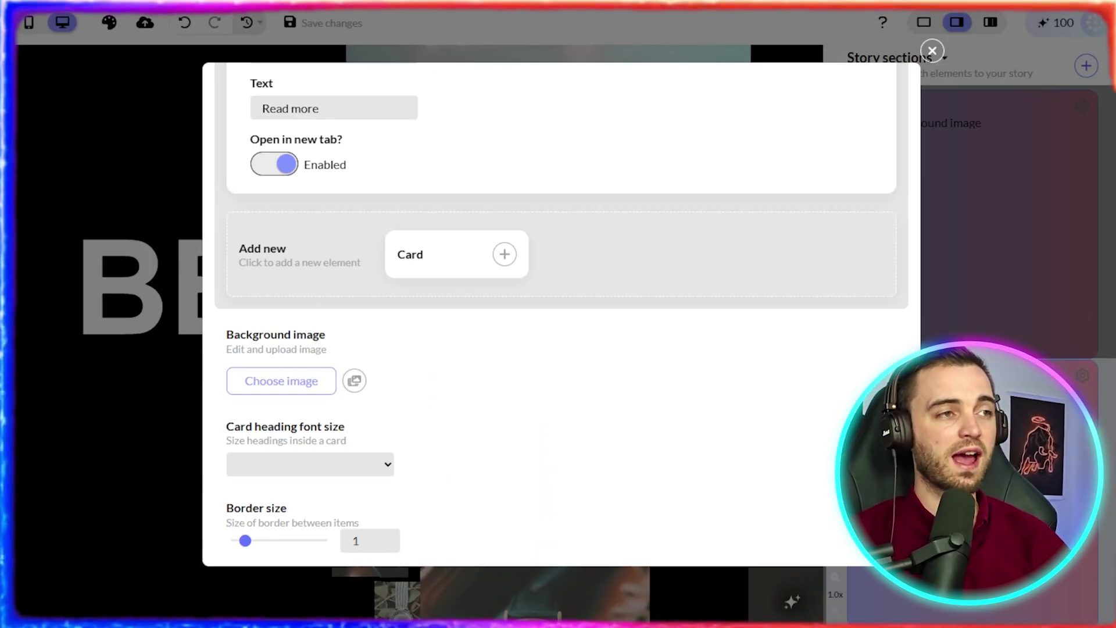
{"action": "scroll", "coordinate": [558, 314], "scroll_direction": "down", "scroll_amount": 2}
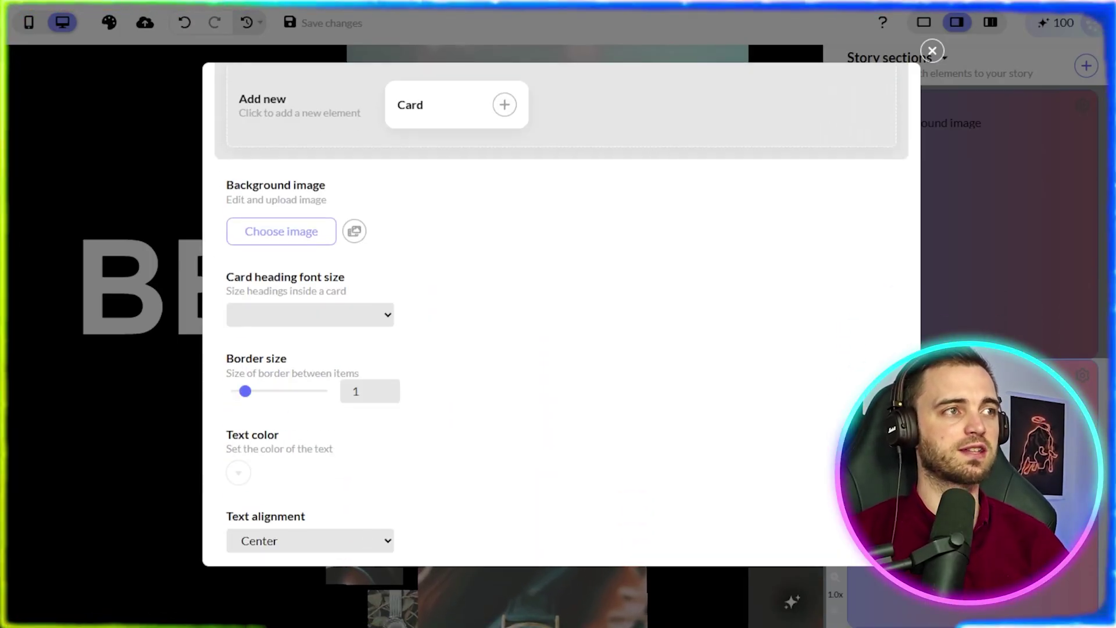
{"action": "scroll", "coordinate": [558, 314], "scroll_direction": "down", "scroll_amount": 4}
{"action": "scroll", "coordinate": [558, 314], "scroll_direction": "up", "scroll_amount": 2}
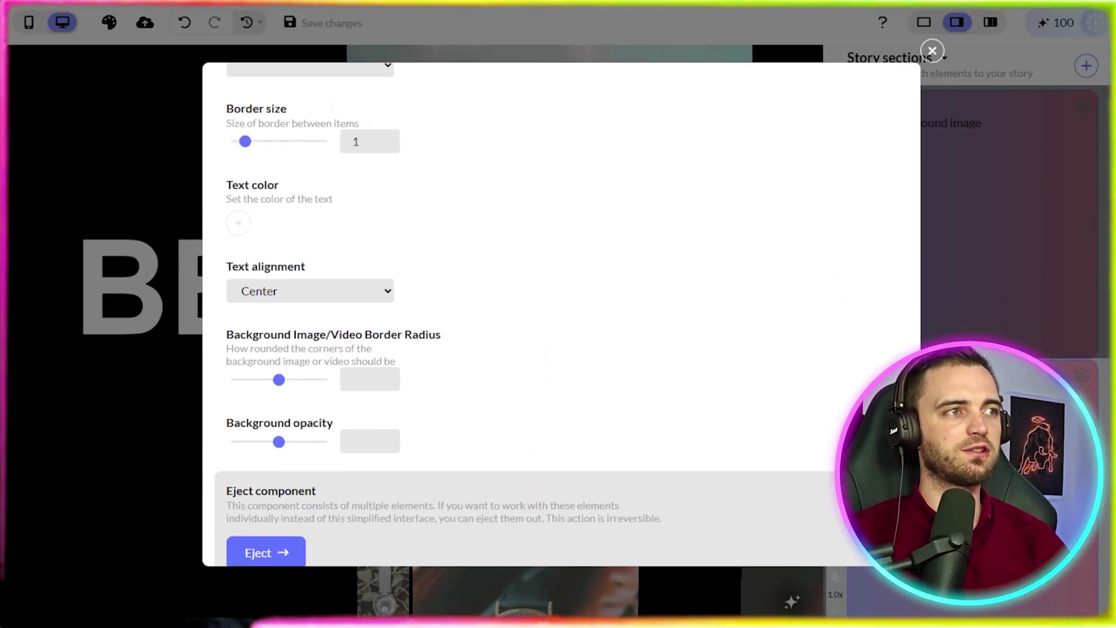
{"action": "scroll", "coordinate": [558, 314], "scroll_direction": "down", "scroll_amount": 3}
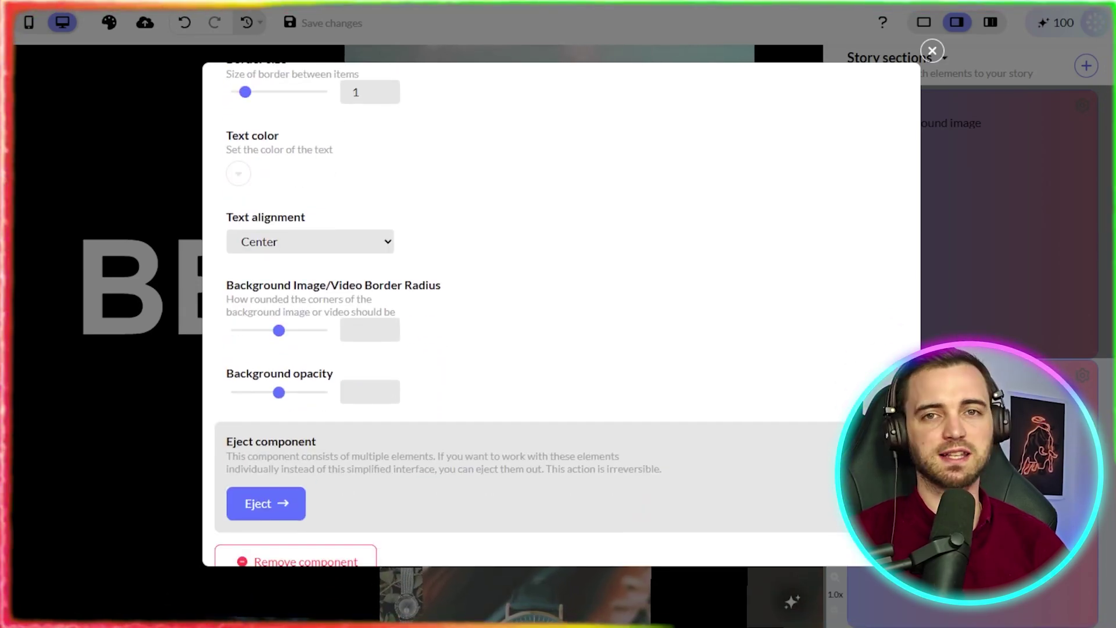
{"action": "scroll", "coordinate": [558, 314], "scroll_direction": "up", "scroll_amount": 5}
{"action": "key", "text": "Escape"}
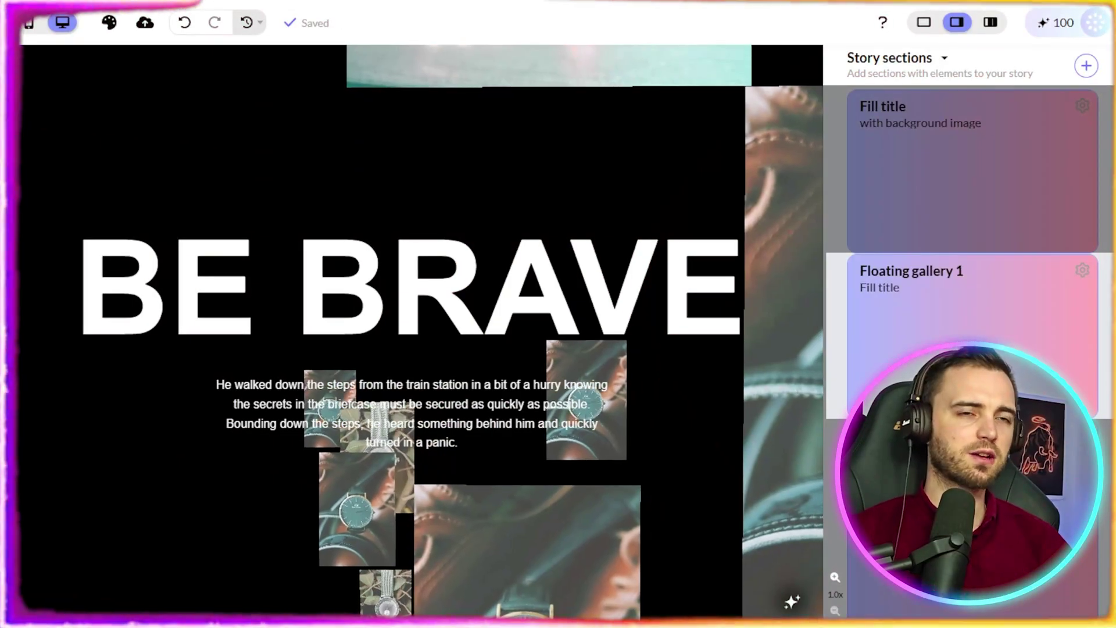
Step: Review the story page from the "BE BOLD" title through the "BE BRAVE" gallery to the three cards and return to its start
{"action": "scroll", "coordinate": [412, 326], "scroll_direction": "up", "scroll_amount": 10}
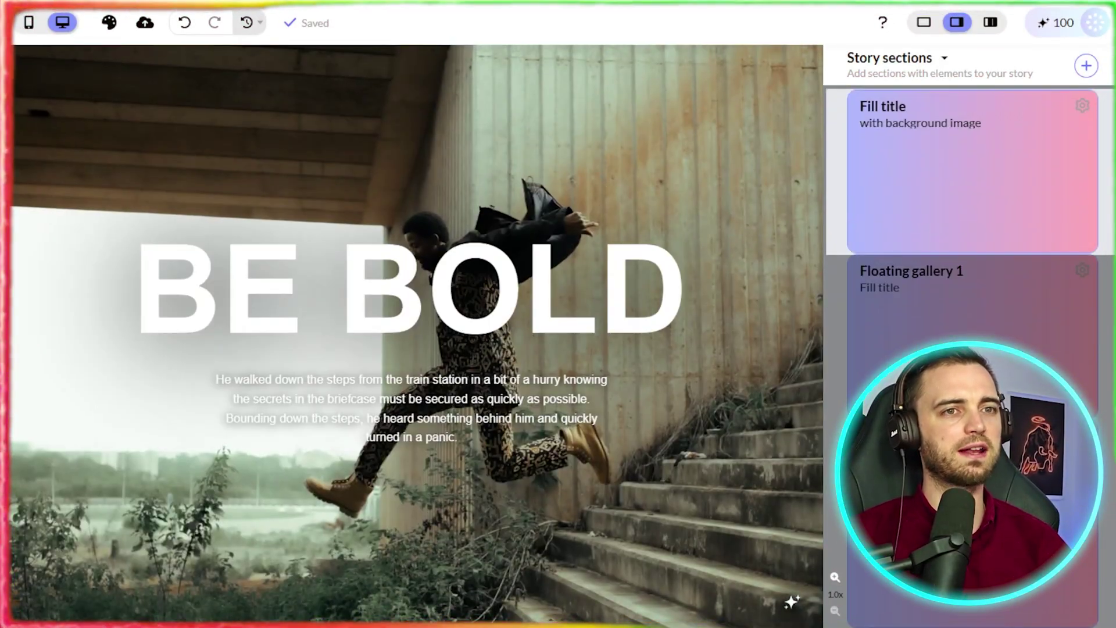
{"action": "scroll", "coordinate": [413, 331], "scroll_direction": "down", "scroll_amount": 5}
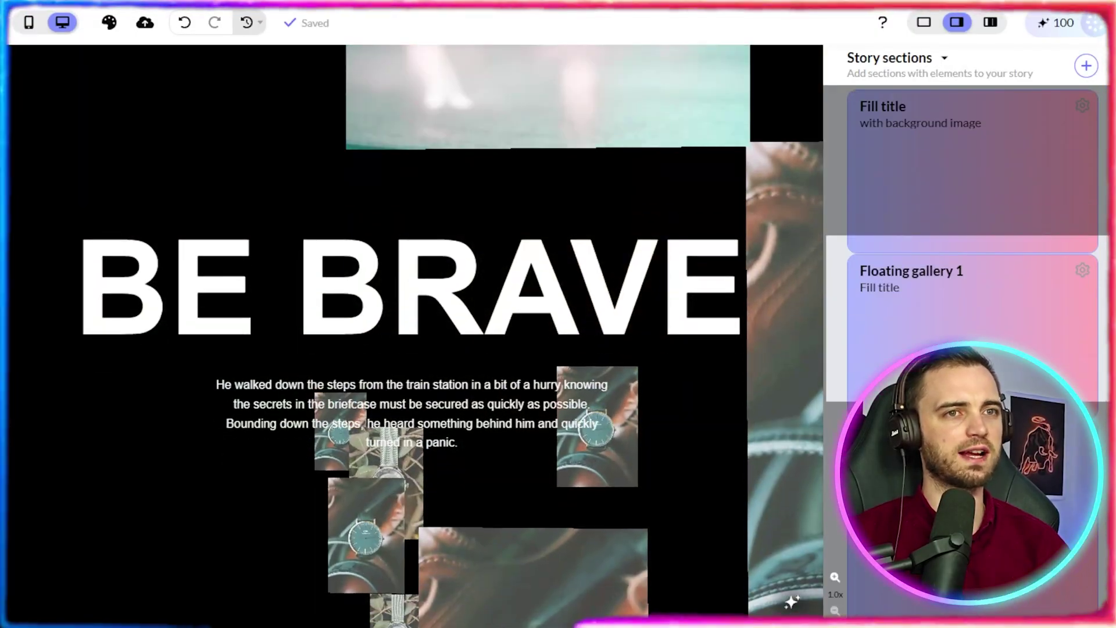
{"action": "scroll", "coordinate": [413, 331], "scroll_direction": "down", "scroll_amount": 5}
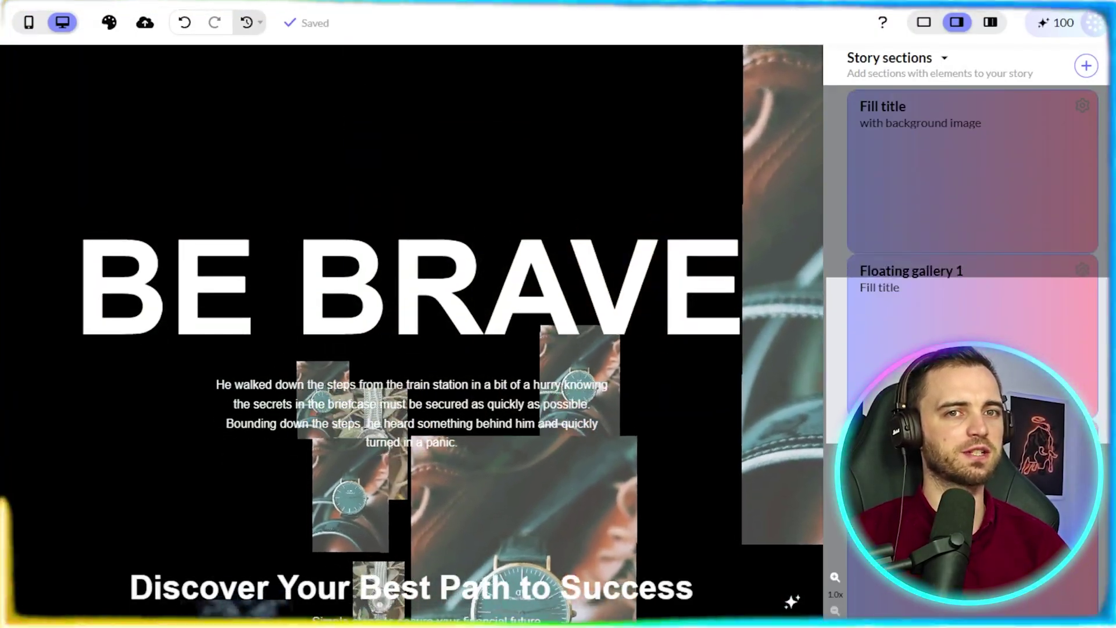
{"action": "scroll", "coordinate": [413, 332], "scroll_direction": "down", "scroll_amount": 8}
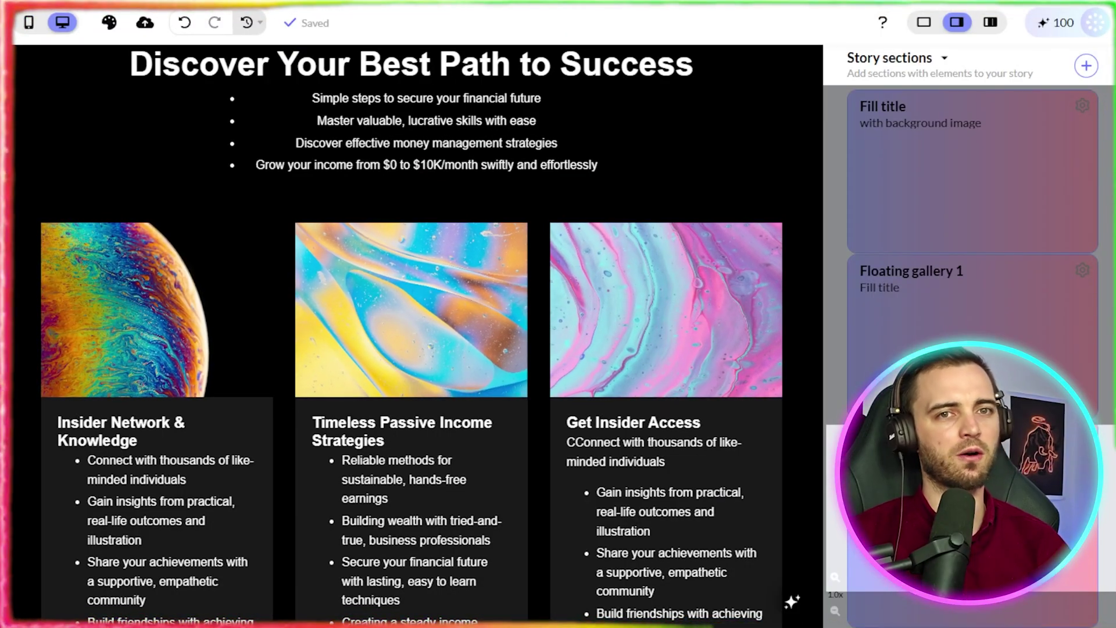
{"action": "scroll", "coordinate": [412, 337], "scroll_direction": "down", "scroll_amount": 2}
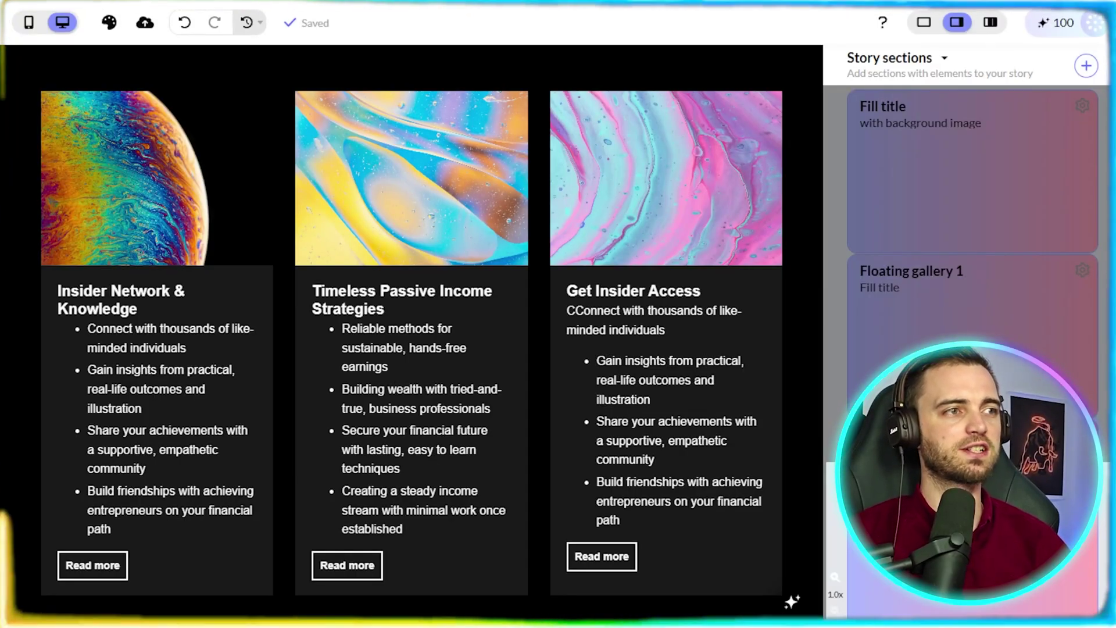
{"action": "scroll", "coordinate": [411, 337], "scroll_direction": "up", "scroll_amount": 7}
{"action": "scroll", "coordinate": [412, 338], "scroll_direction": "up", "scroll_amount": 3}
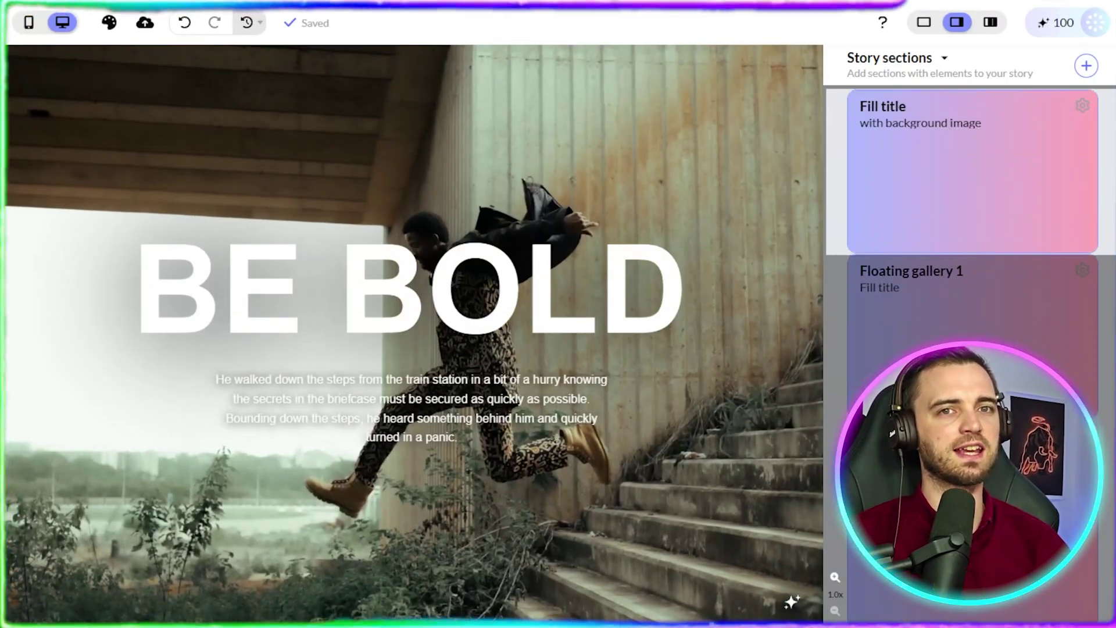
Step: Open the Fill title section's settings, look through its text, background and parallax animation options, and close them
{"action": "left_click", "coordinate": [411, 289]}
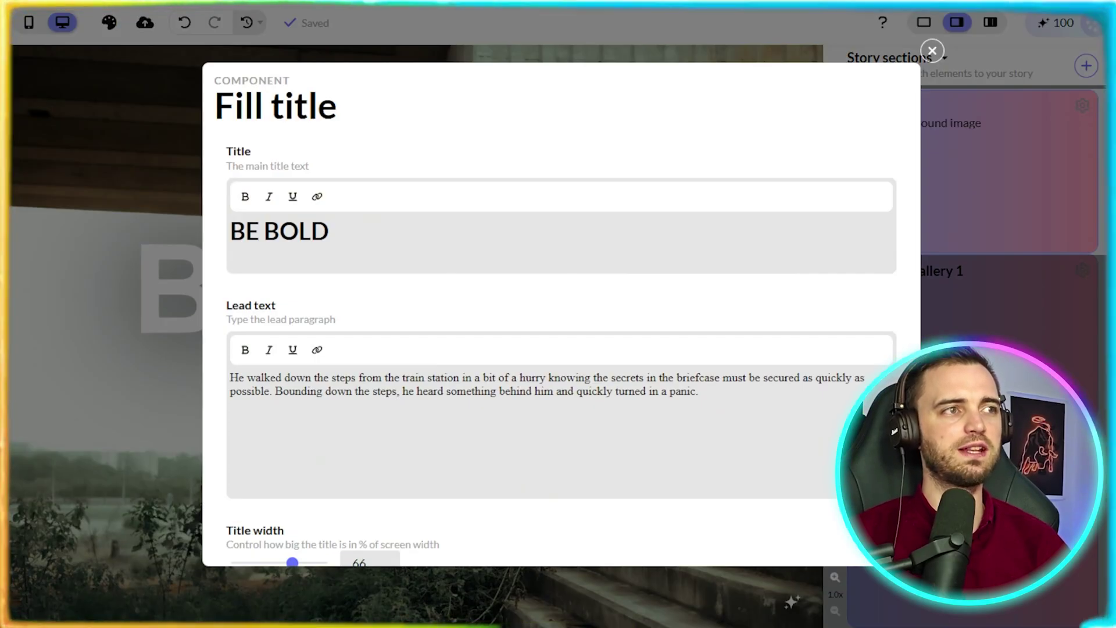
{"action": "scroll", "coordinate": [561, 314], "scroll_direction": "down", "scroll_amount": 10}
{"action": "scroll", "coordinate": [411, 337], "scroll_direction": "down", "scroll_amount": 2}
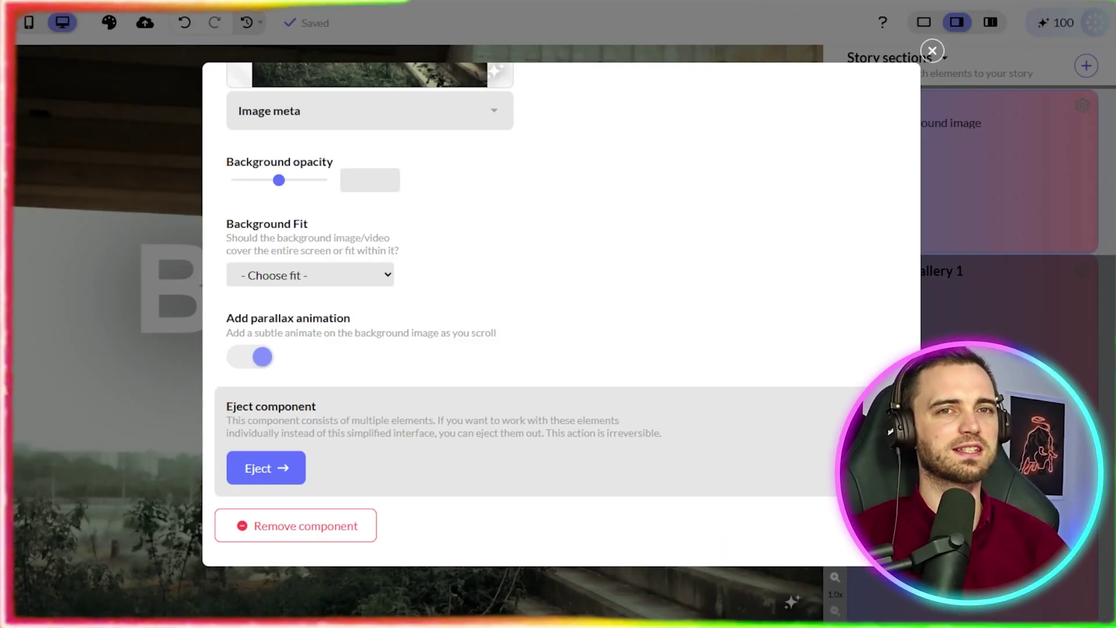
{"action": "key", "text": "Escape"}
Step: Check the story down to the Cards section and browse the collection of layouts available for a new section
{"action": "scroll", "coordinate": [412, 334], "scroll_direction": "down", "scroll_amount": 10}
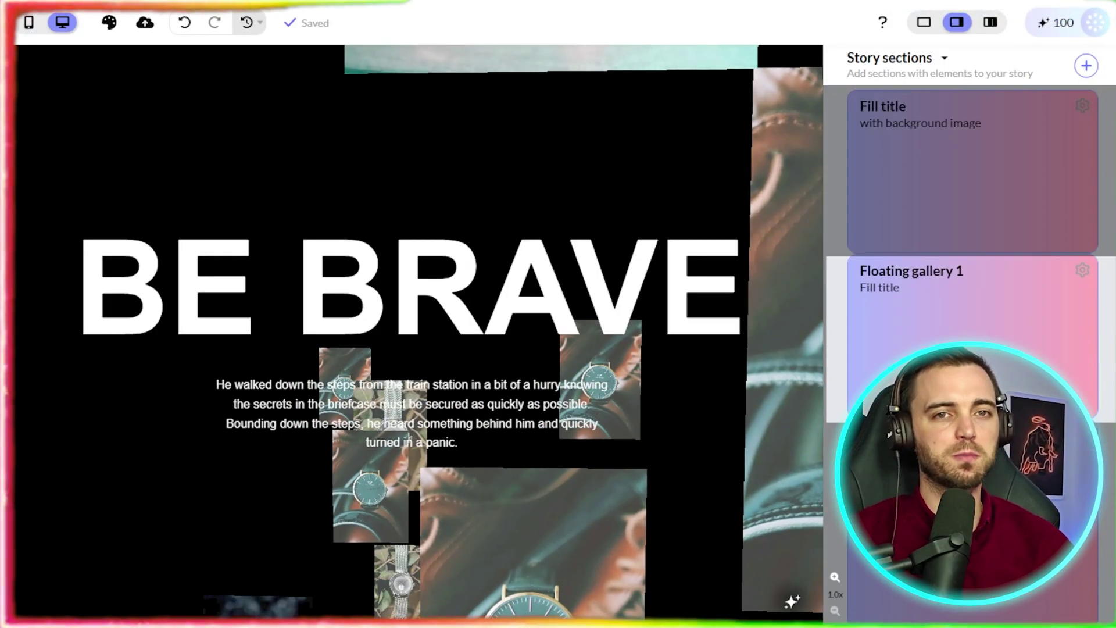
{"action": "scroll", "coordinate": [419, 325], "scroll_direction": "down", "scroll_amount": 10}
{"action": "scroll", "coordinate": [418, 326], "scroll_direction": "up", "scroll_amount": 10}
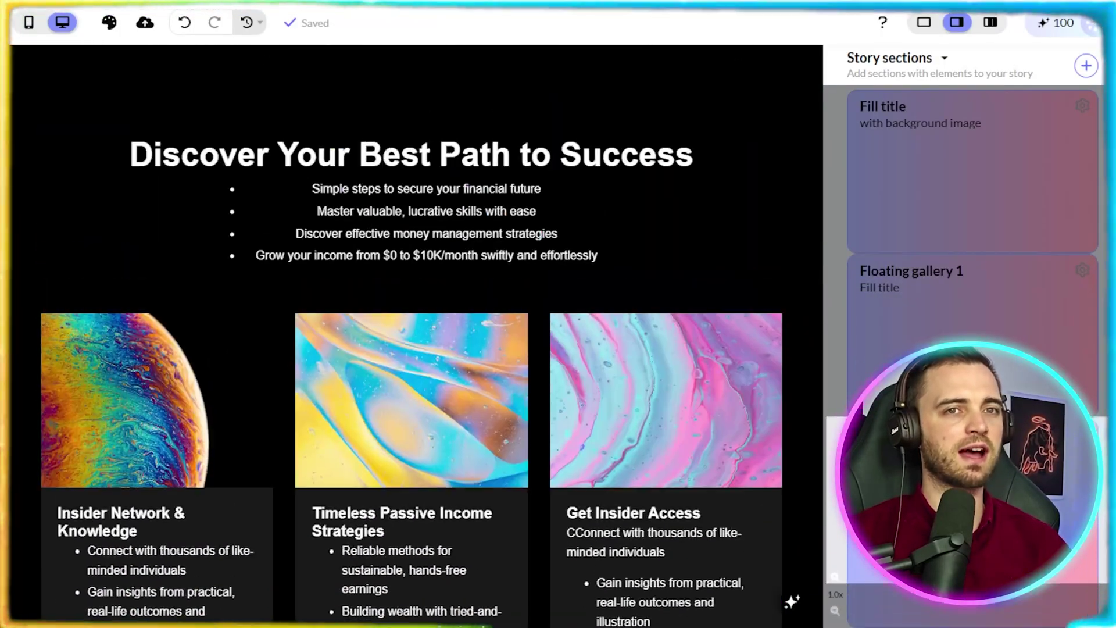
{"action": "left_click", "coordinate": [1087, 65]}
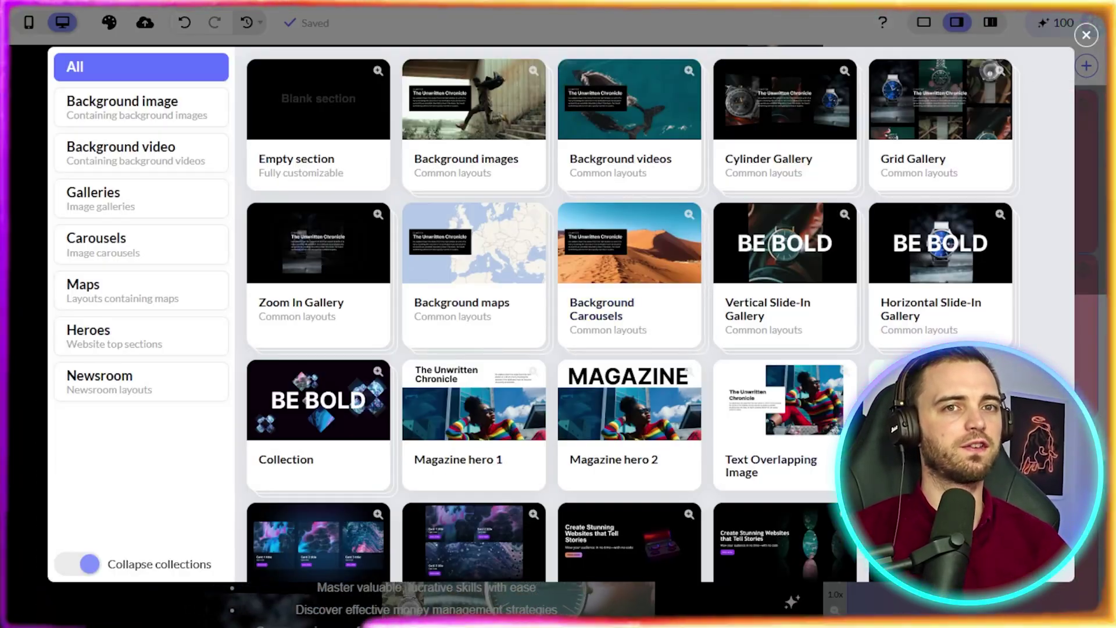
{"action": "scroll", "coordinate": [582, 320], "scroll_direction": "down", "scroll_amount": 6}
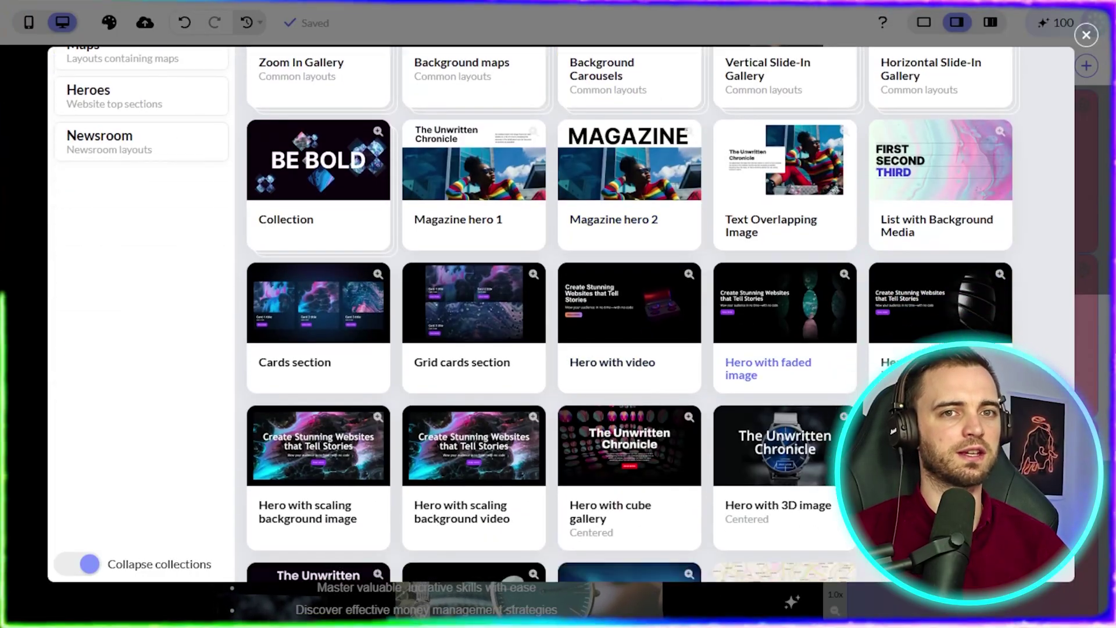
{"action": "scroll", "coordinate": [582, 320], "scroll_direction": "up", "scroll_amount": 6}
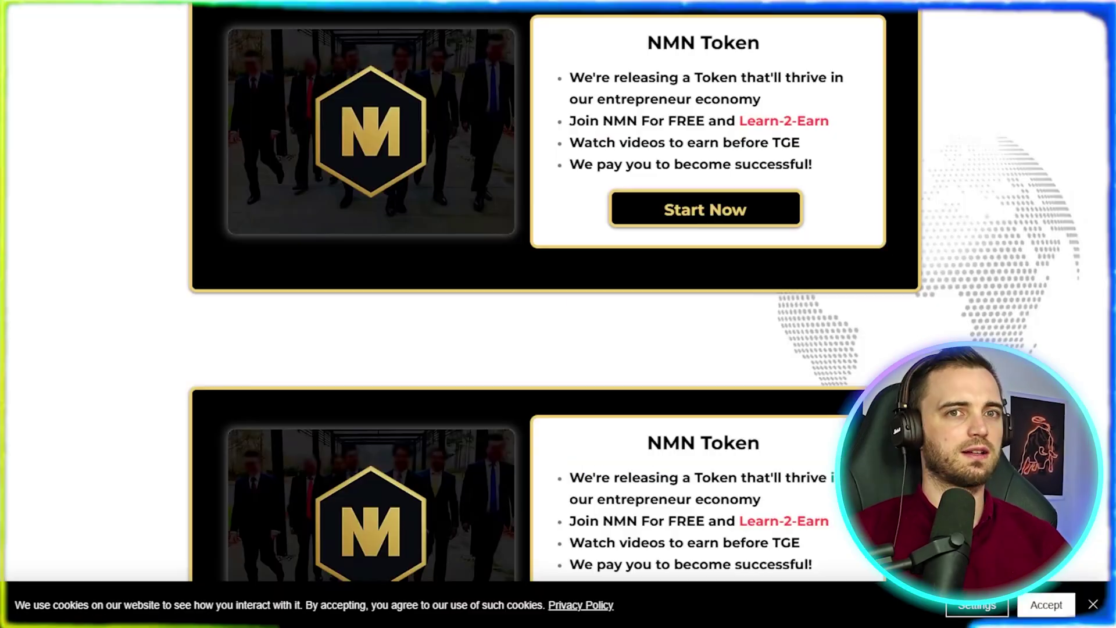
Step: Switch to the New Money Network website and examine its sections, from the introduction and benefits to the AI content
{"action": "scroll", "coordinate": [442, 290], "scroll_direction": "down", "scroll_amount": 15}
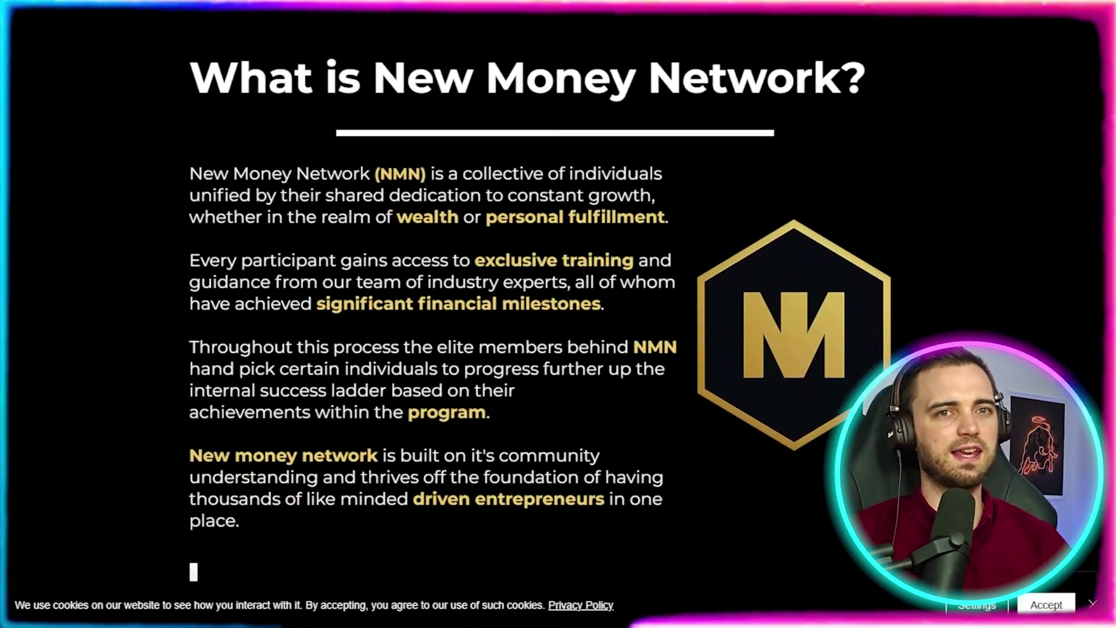
{"action": "scroll", "coordinate": [442, 291], "scroll_direction": "down", "scroll_amount": 7}
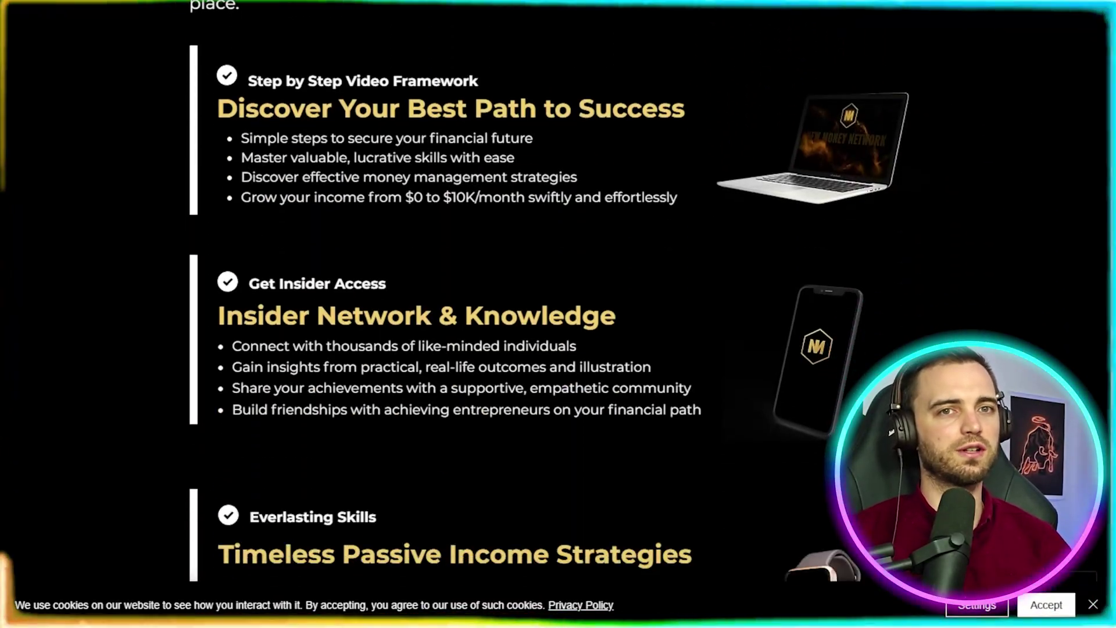
{"action": "scroll", "coordinate": [442, 291], "scroll_direction": "down", "scroll_amount": 14}
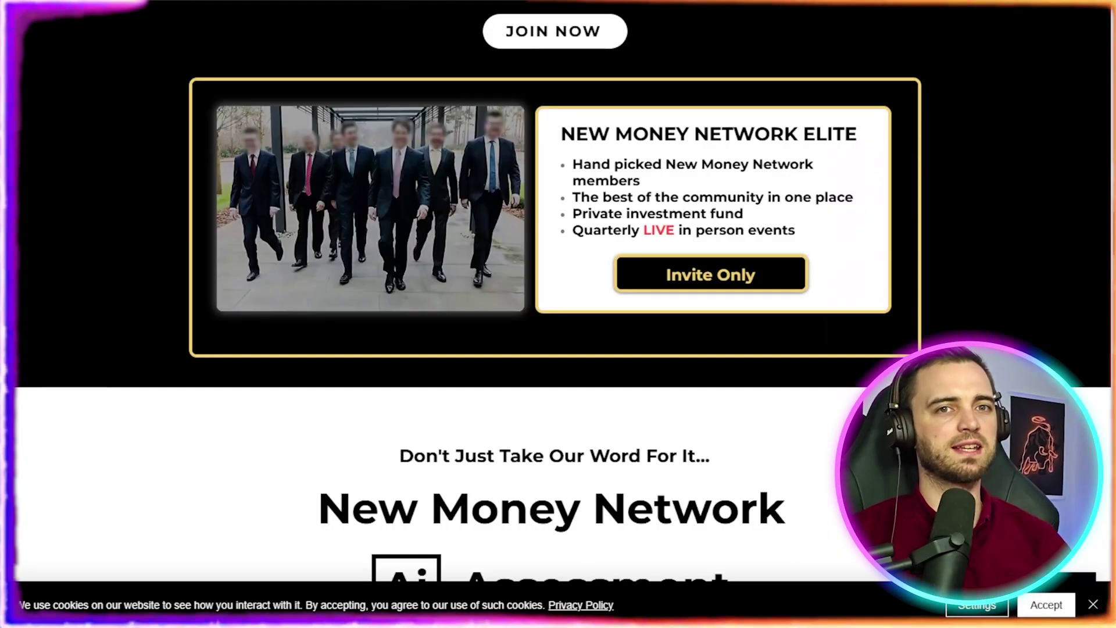
{"action": "scroll", "coordinate": [442, 291], "scroll_direction": "down", "scroll_amount": 12}
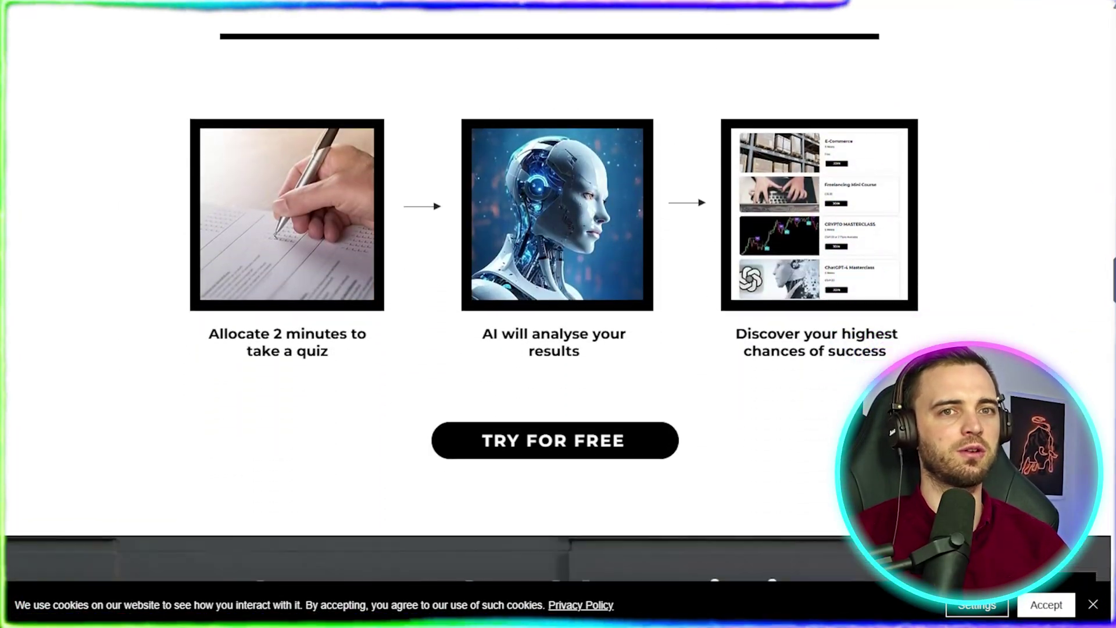
{"action": "scroll", "coordinate": [442, 291], "scroll_direction": "down", "scroll_amount": 1}
{"action": "scroll", "coordinate": [442, 291], "scroll_direction": "up", "scroll_amount": 1}
{"action": "scroll", "coordinate": [442, 291], "scroll_direction": "down", "scroll_amount": 3}
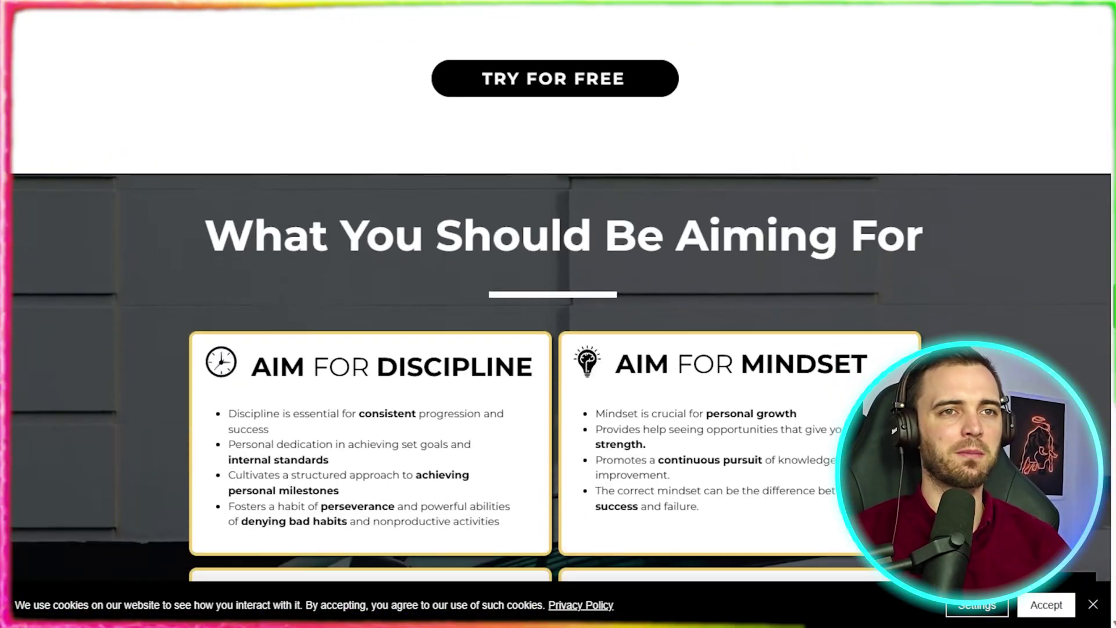
{"action": "scroll", "coordinate": [442, 291], "scroll_direction": "down", "scroll_amount": 4}
{"action": "scroll", "coordinate": [442, 291], "scroll_direction": "up", "scroll_amount": 1}
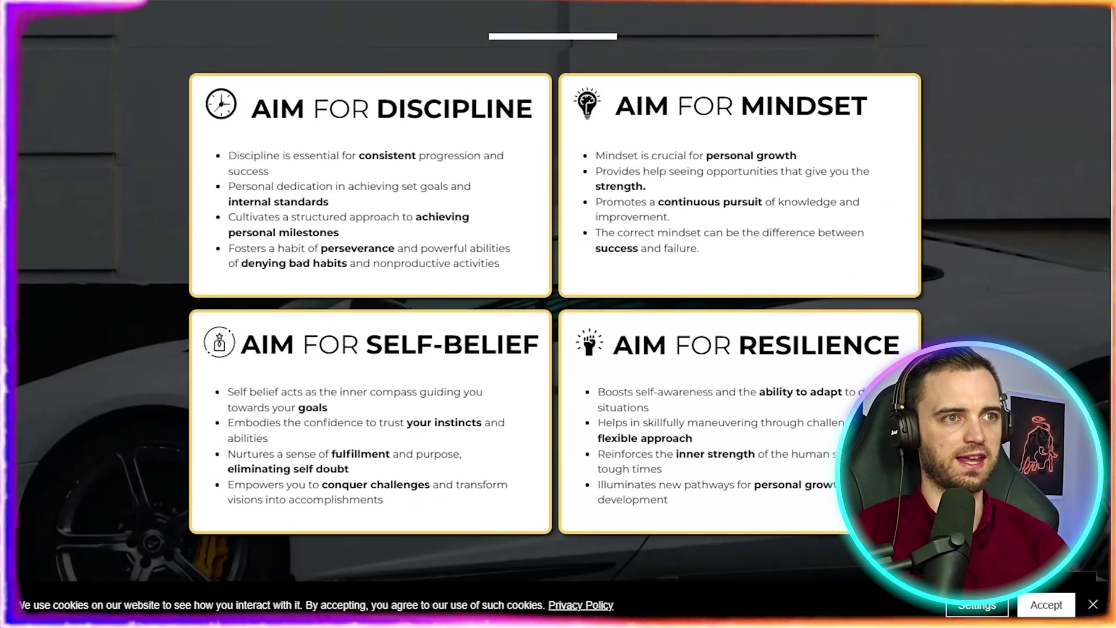
{"action": "scroll", "coordinate": [442, 291], "scroll_direction": "down", "scroll_amount": 10}
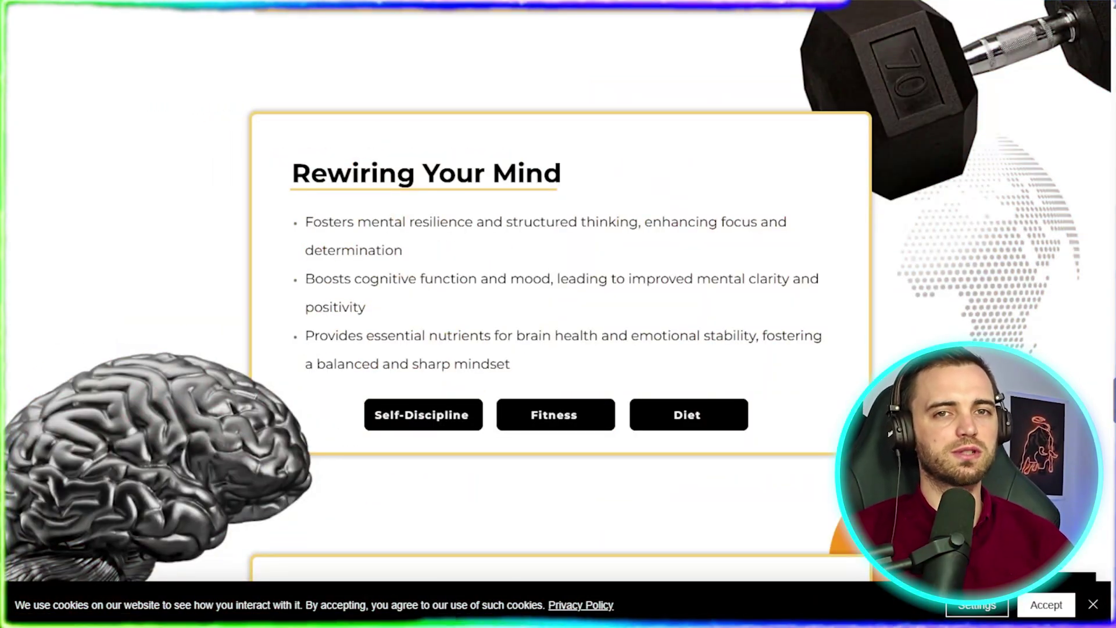
{"action": "scroll", "coordinate": [558, 314], "scroll_direction": "down", "scroll_amount": 20}
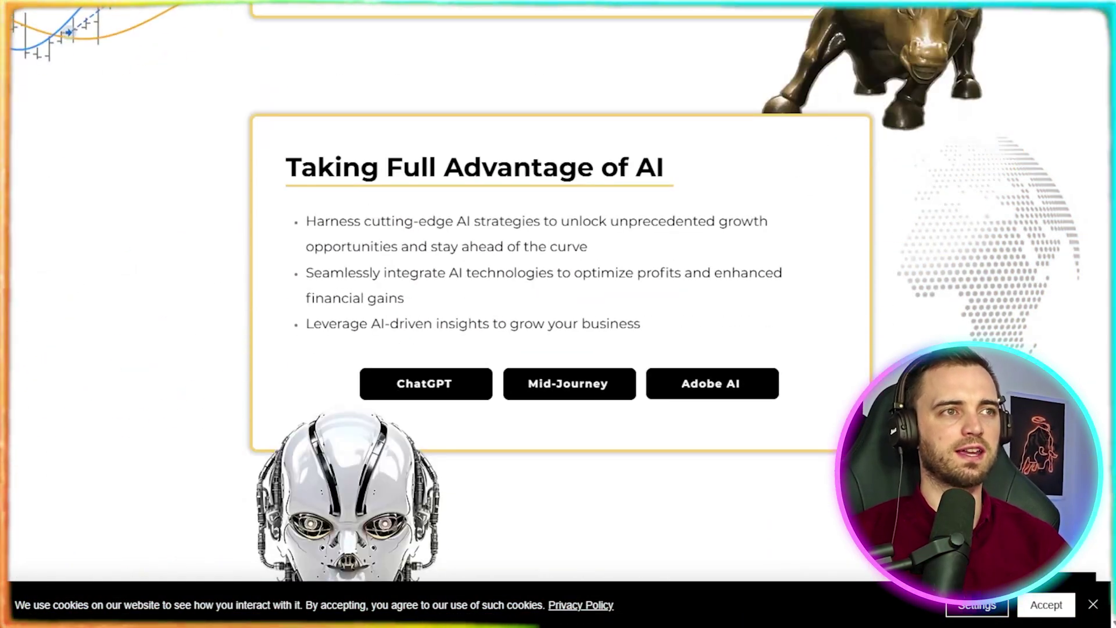
{"action": "scroll", "coordinate": [558, 314], "scroll_direction": "up", "scroll_amount": 7}
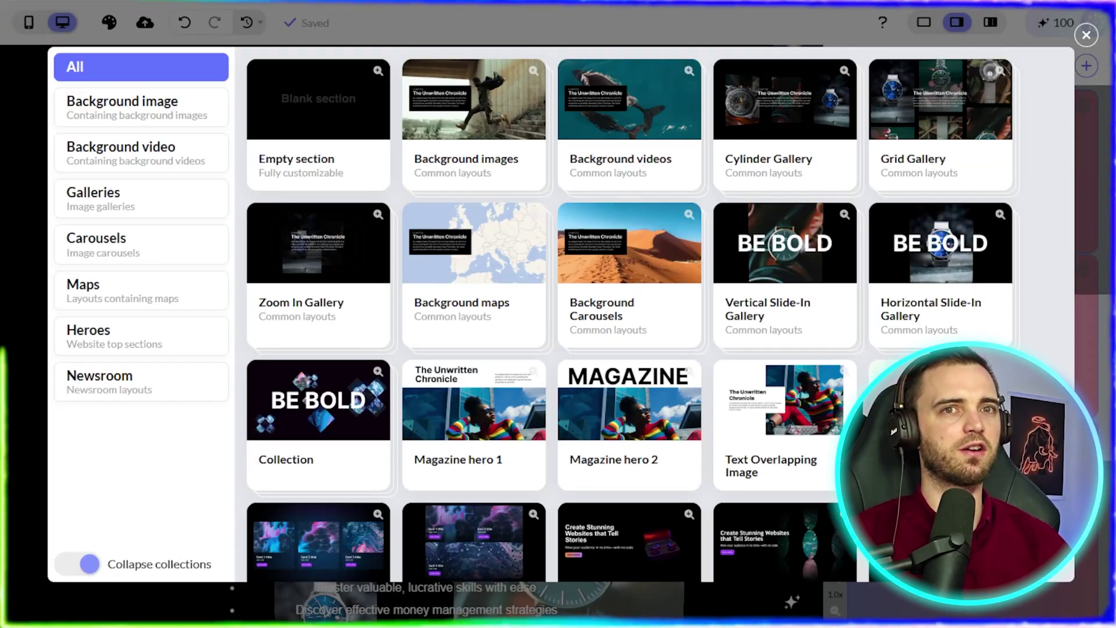
Step: Close the section layout collection and add a new story named "Running shoes untapped" to My first site
{"action": "key", "text": "Escape"}
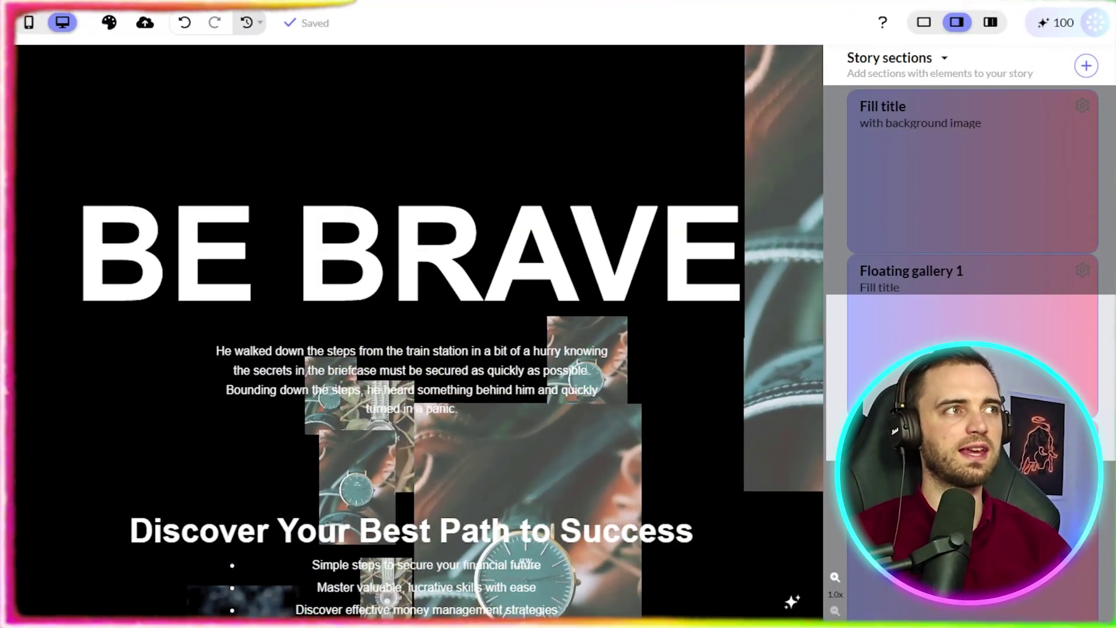
{"action": "scroll", "coordinate": [416, 333], "scroll_direction": "up", "scroll_amount": 10}
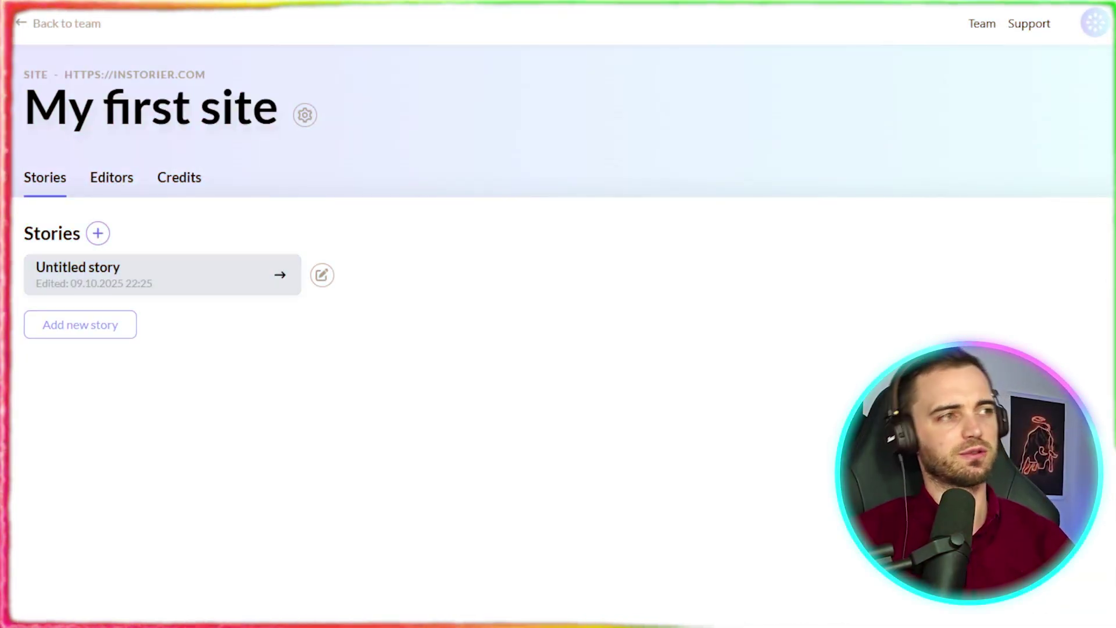
{"action": "left_click", "coordinate": [80, 325]}
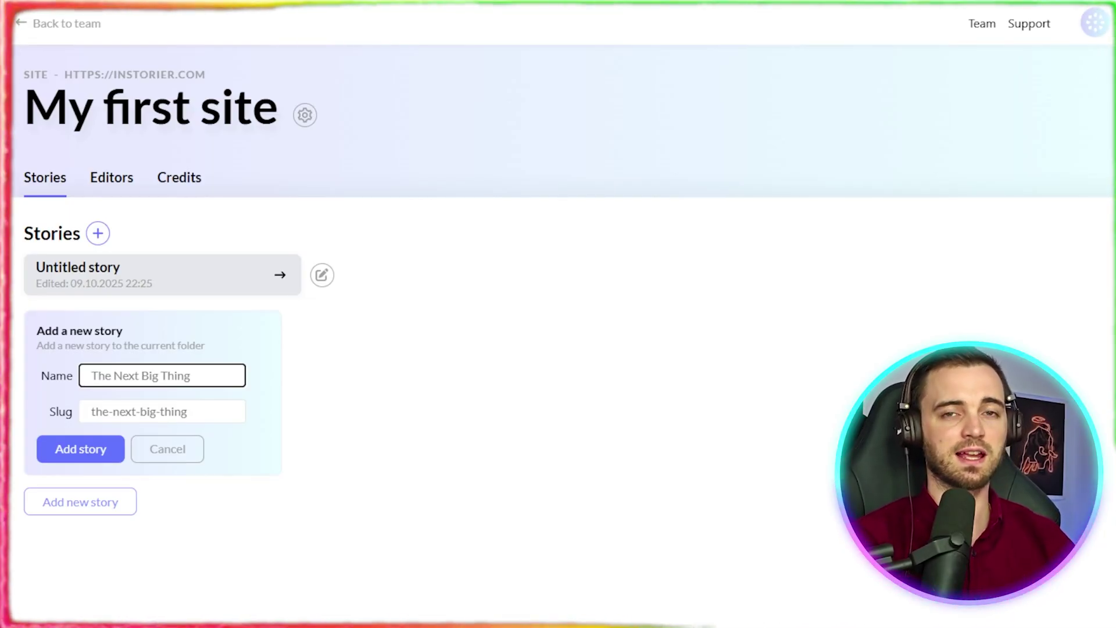
{"action": "type", "text": "Running shoes untapped"}
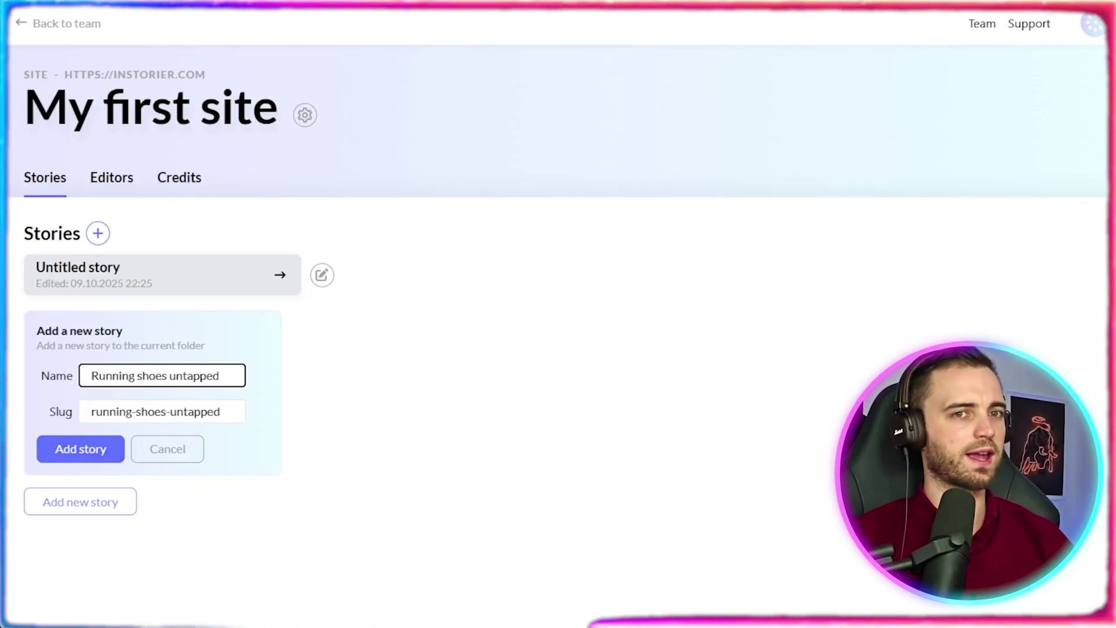
{"action": "left_click", "coordinate": [81, 449]}
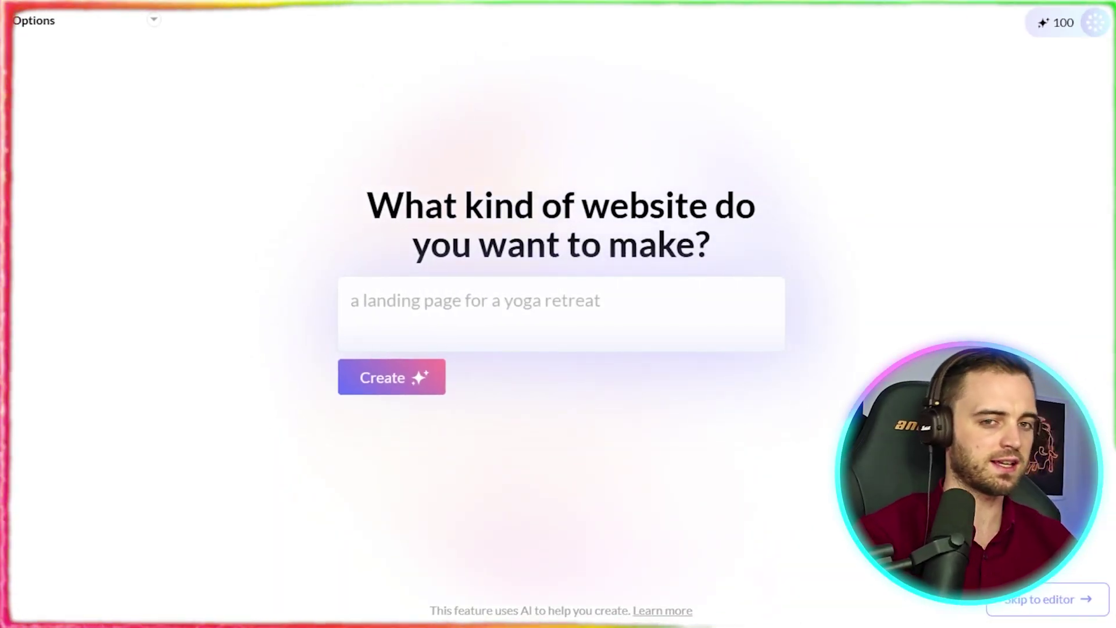
Step: Start AI creation of an "Ecommerce site for new running shoes" and accept the generated product image
{"action": "type", "text": "Ecommer"}
{"action": "type", "text": "ce site for new running shoes"}
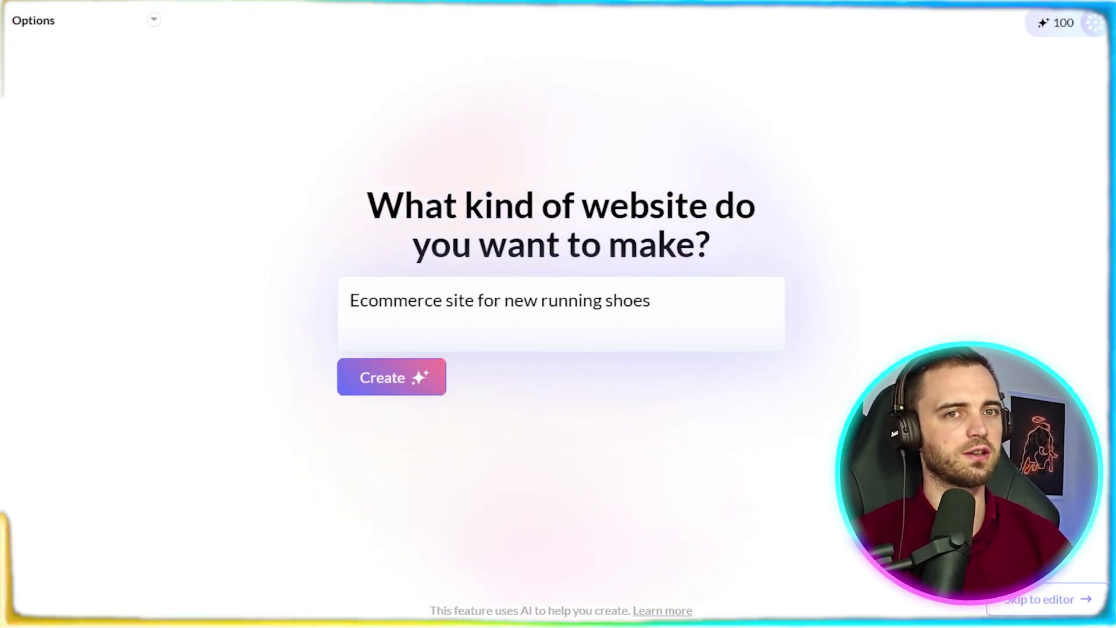
{"action": "left_click", "coordinate": [392, 377]}
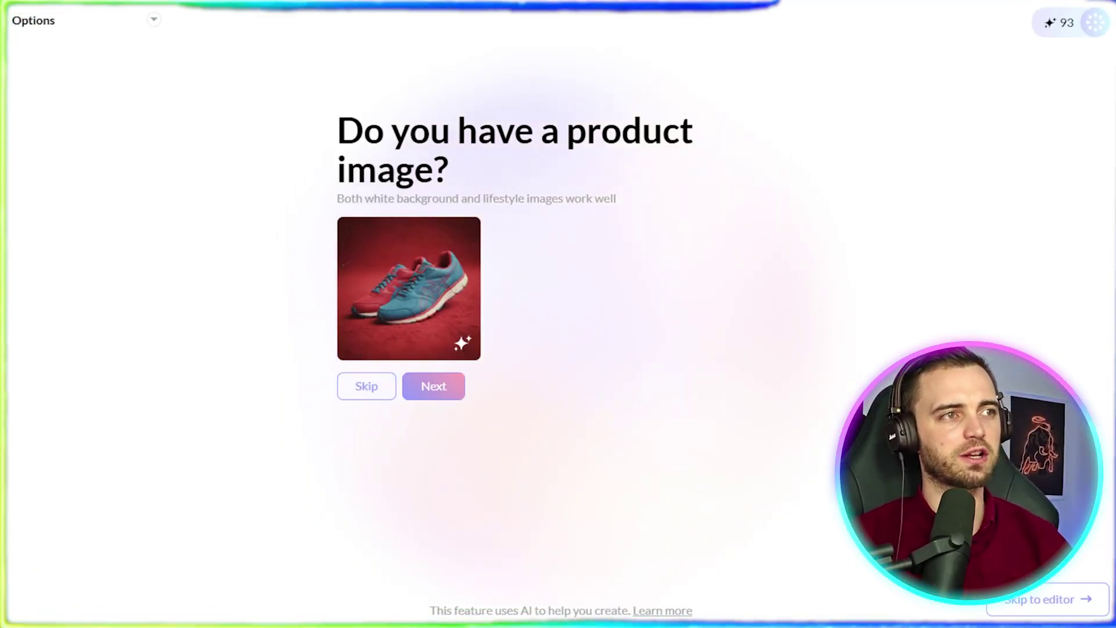
{"action": "left_click", "coordinate": [434, 386]}
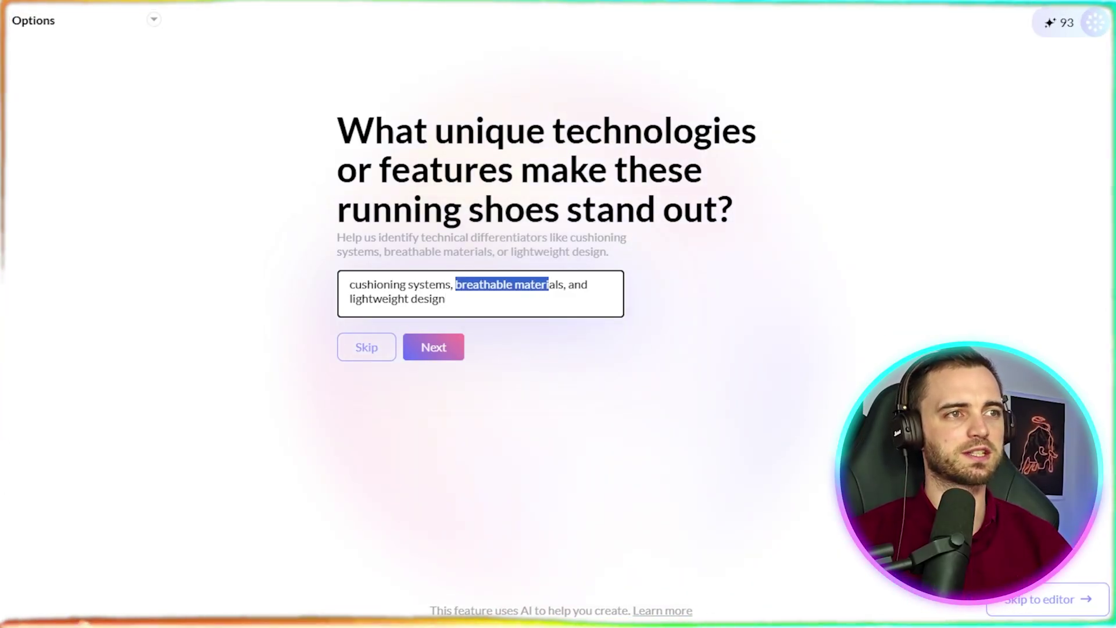
Step: Submit "cushioning systems, breathable materials, and lightweight design" as the standout features and "Casual joggers" as the target audience
{"action": "left_click", "coordinate": [549, 284]}
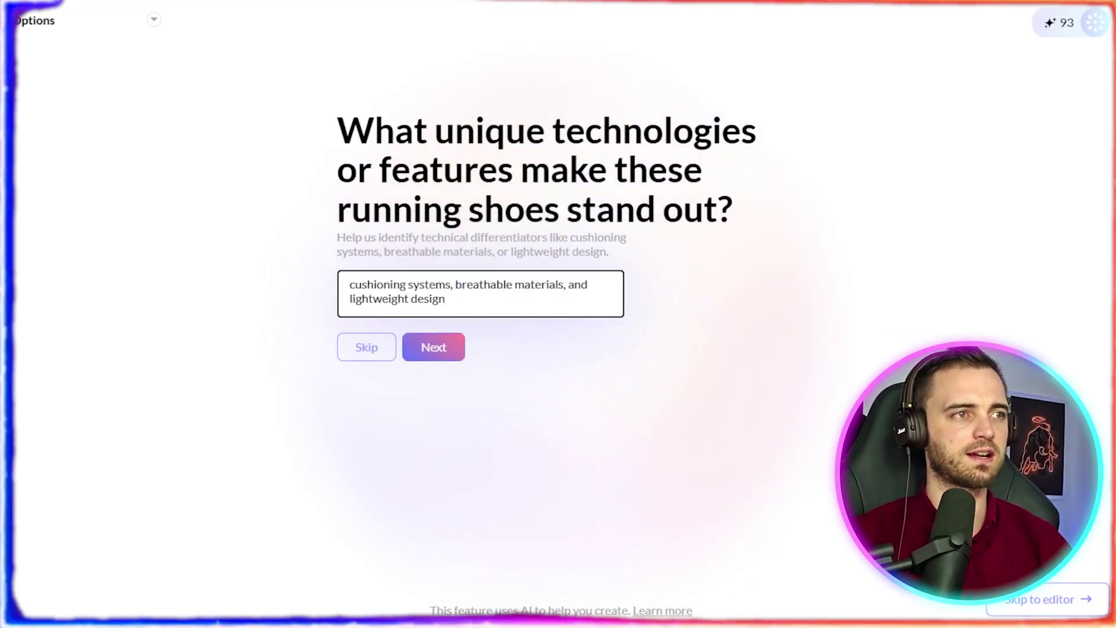
{"action": "left_click", "coordinate": [434, 347]}
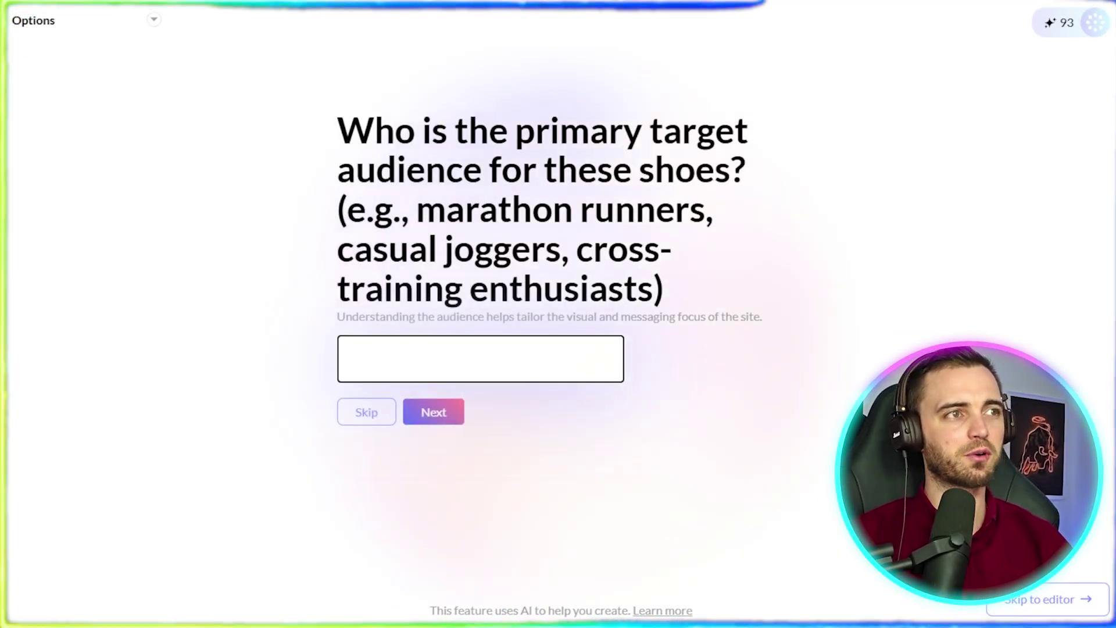
{"action": "type", "text": "Ca"}
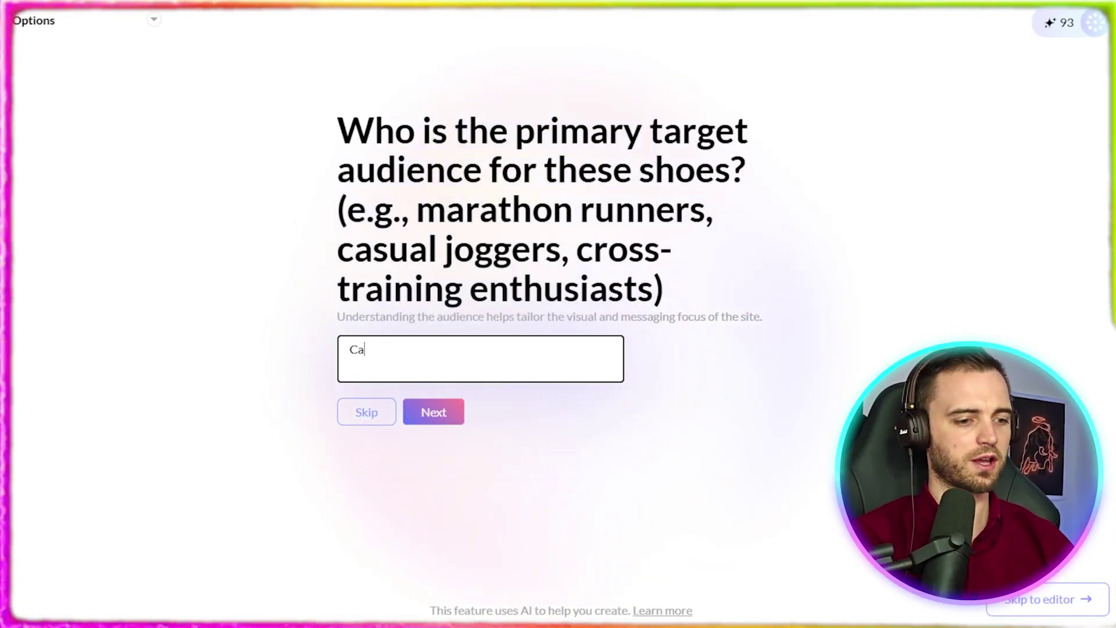
{"action": "type", "text": "sual joggers"}
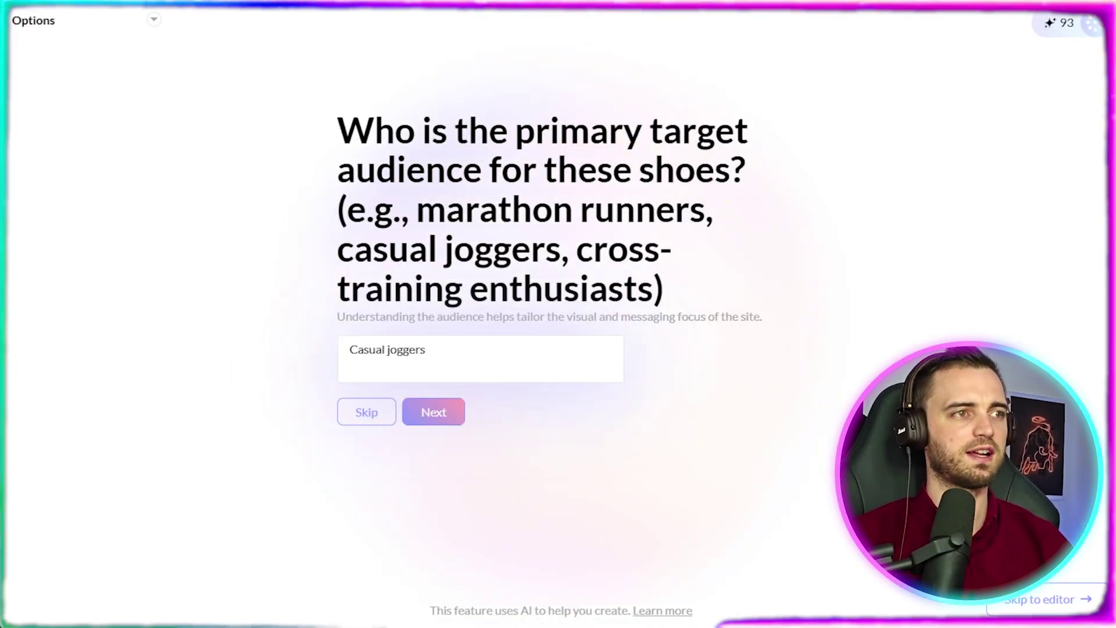
{"action": "key", "text": "Return"}
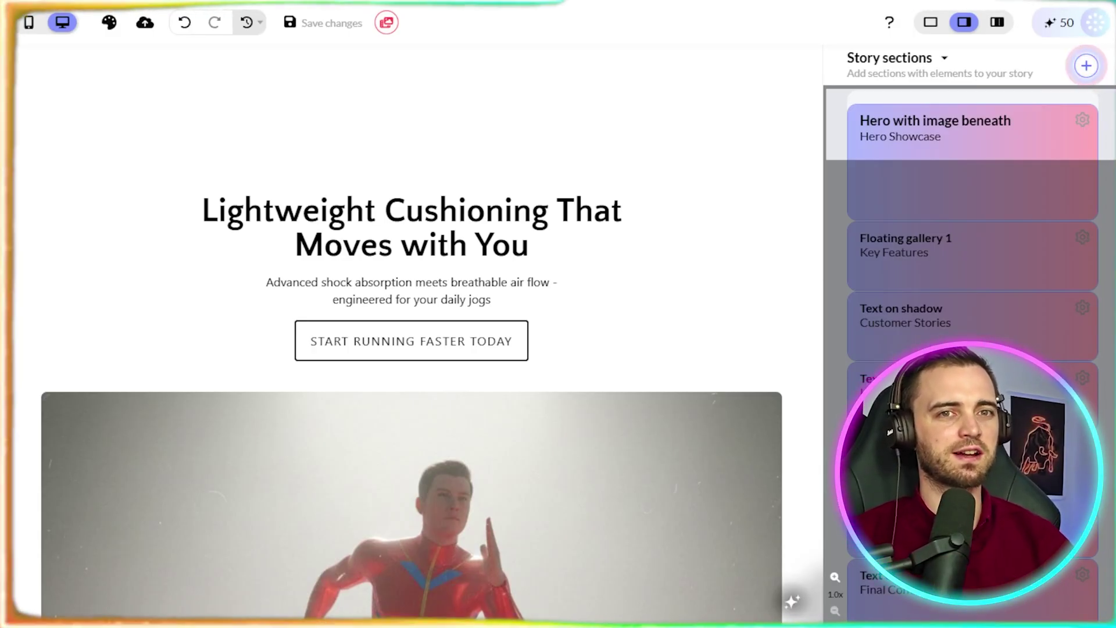
Step: Review the generated running shoes page from the hero section down to the red and blue shoes image and return to its start
{"action": "scroll", "coordinate": [412, 335], "scroll_direction": "down", "scroll_amount": 8}
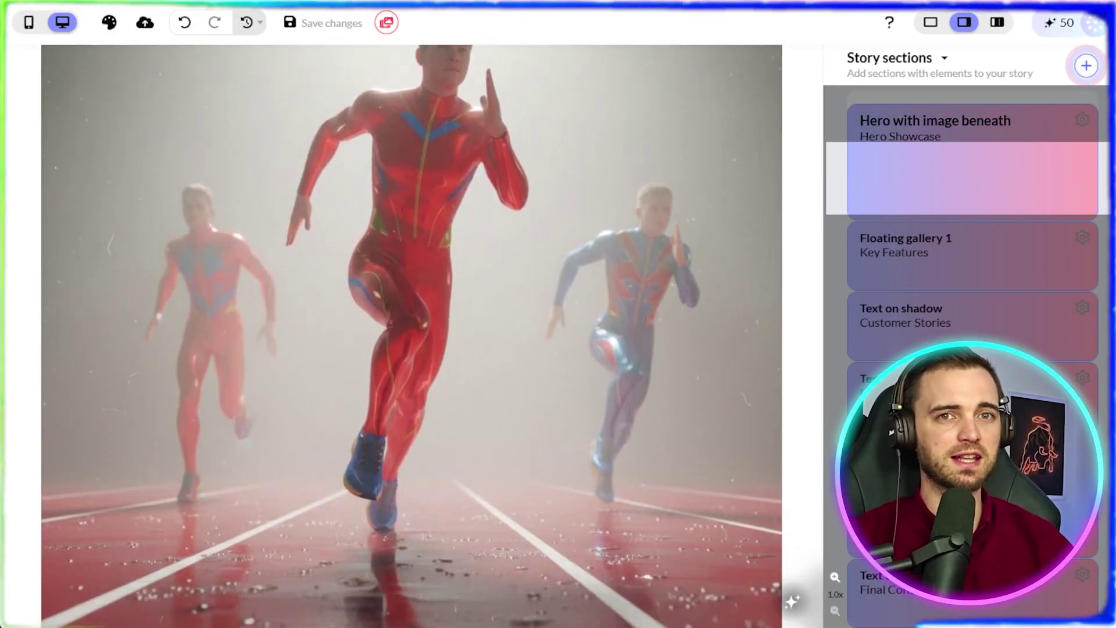
{"action": "scroll", "coordinate": [411, 332], "scroll_direction": "down", "scroll_amount": 8}
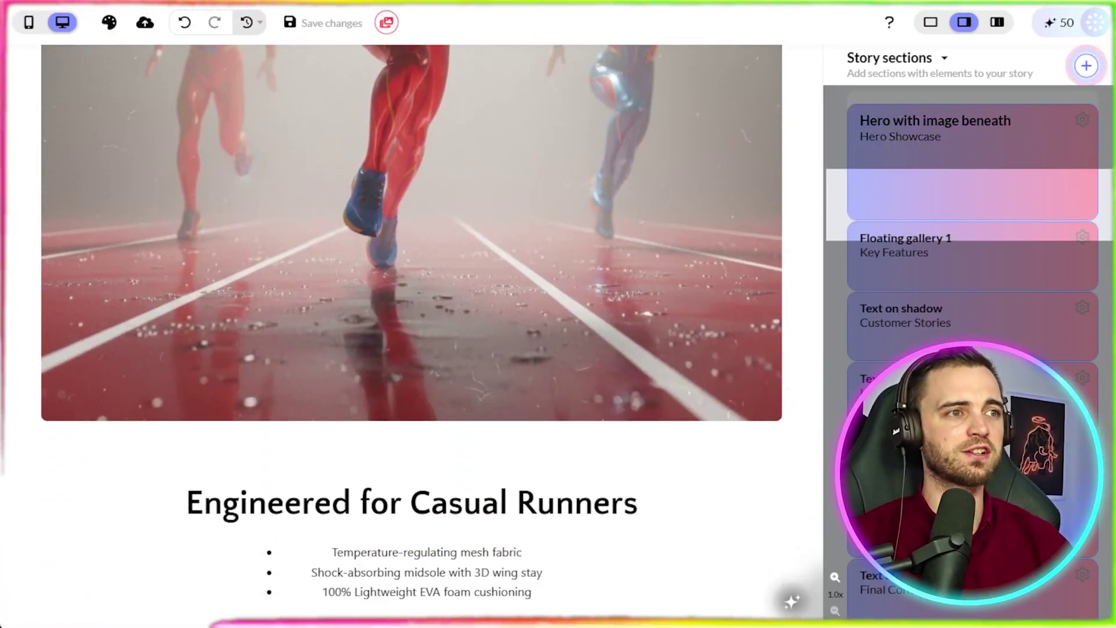
{"action": "scroll", "coordinate": [412, 331], "scroll_direction": "down", "scroll_amount": 6}
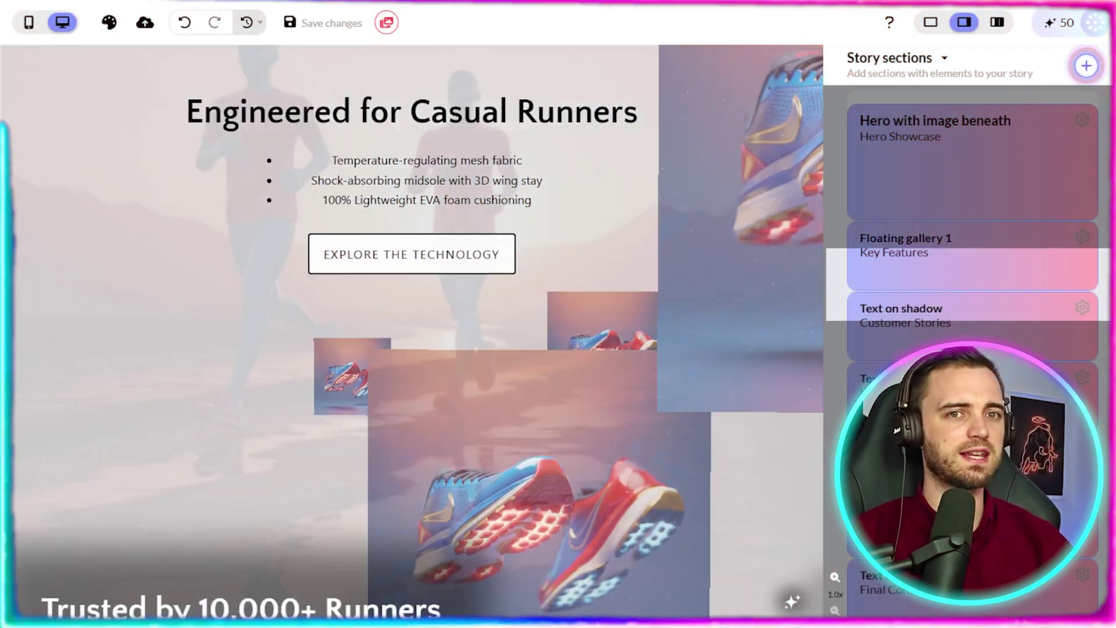
{"action": "scroll", "coordinate": [412, 332], "scroll_direction": "down", "scroll_amount": 1}
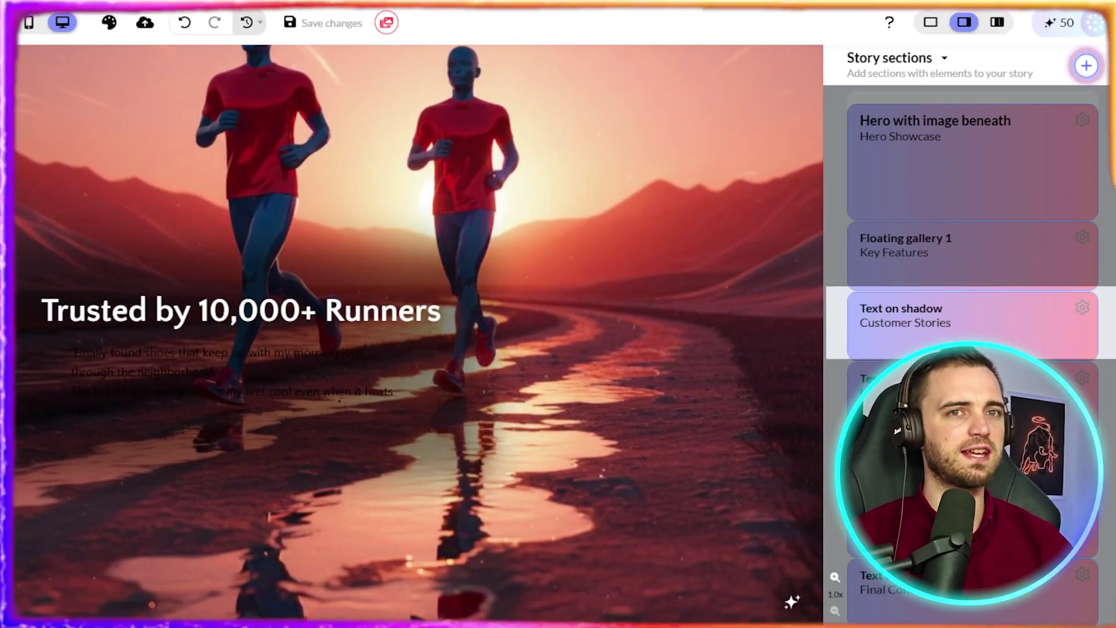
{"action": "scroll", "coordinate": [412, 331], "scroll_direction": "down", "scroll_amount": 5}
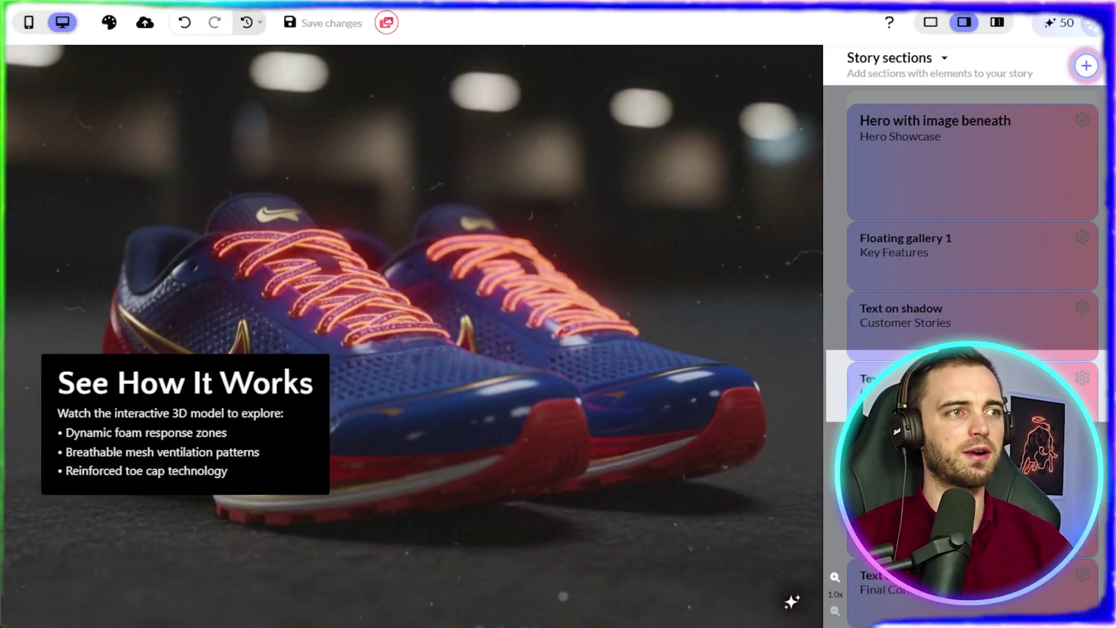
{"action": "scroll", "coordinate": [412, 331], "scroll_direction": "down", "scroll_amount": 6}
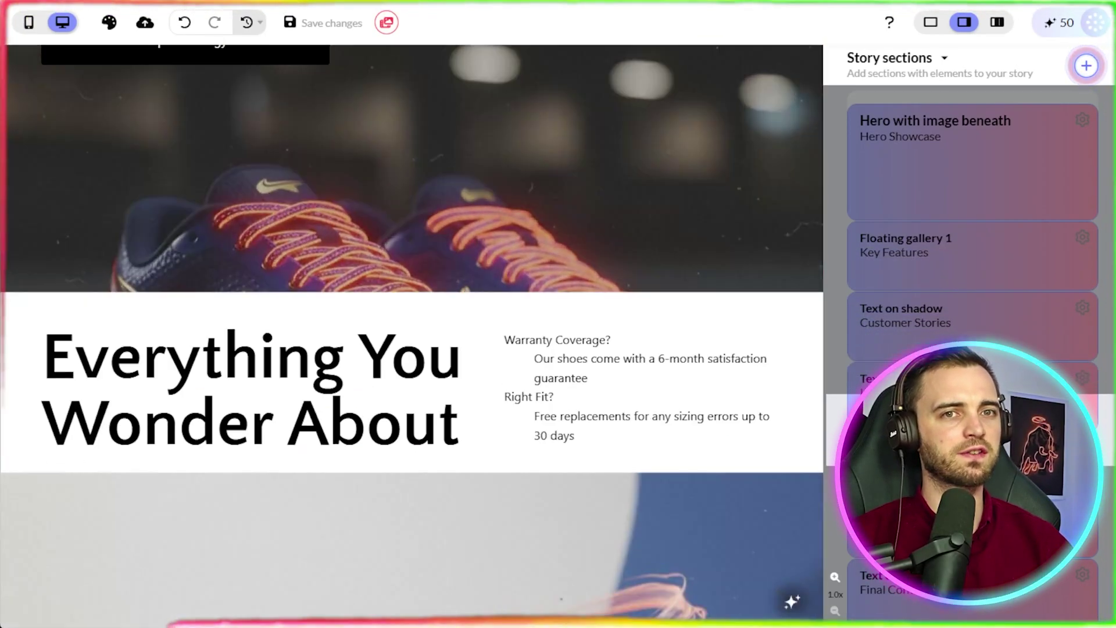
{"action": "scroll", "coordinate": [412, 331], "scroll_direction": "down", "scroll_amount": 7}
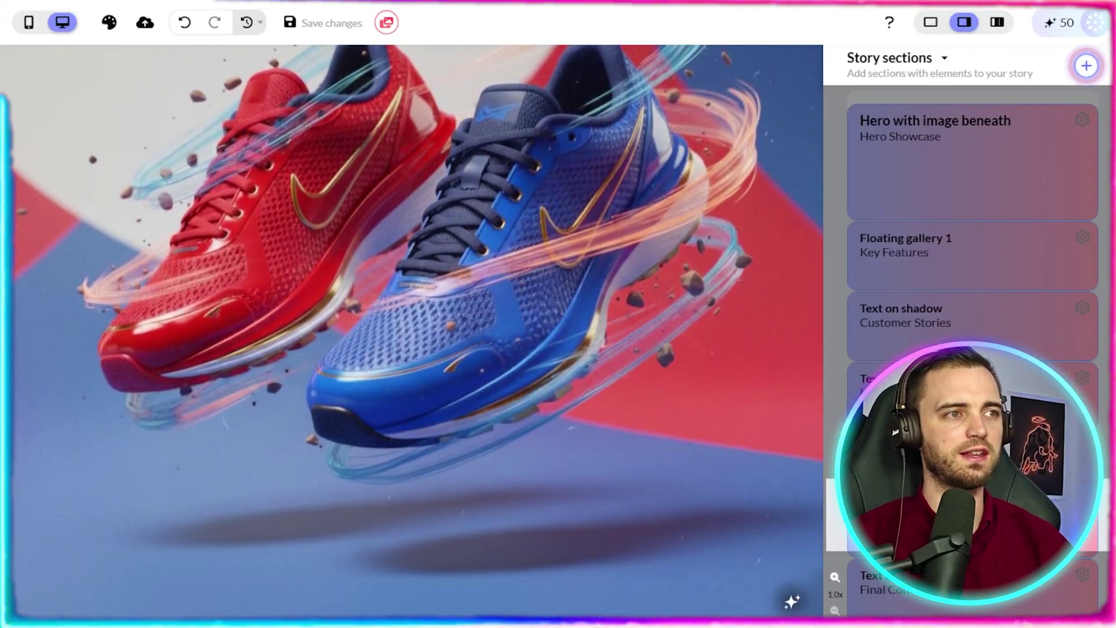
{"action": "scroll", "coordinate": [412, 332], "scroll_direction": "down", "scroll_amount": 3}
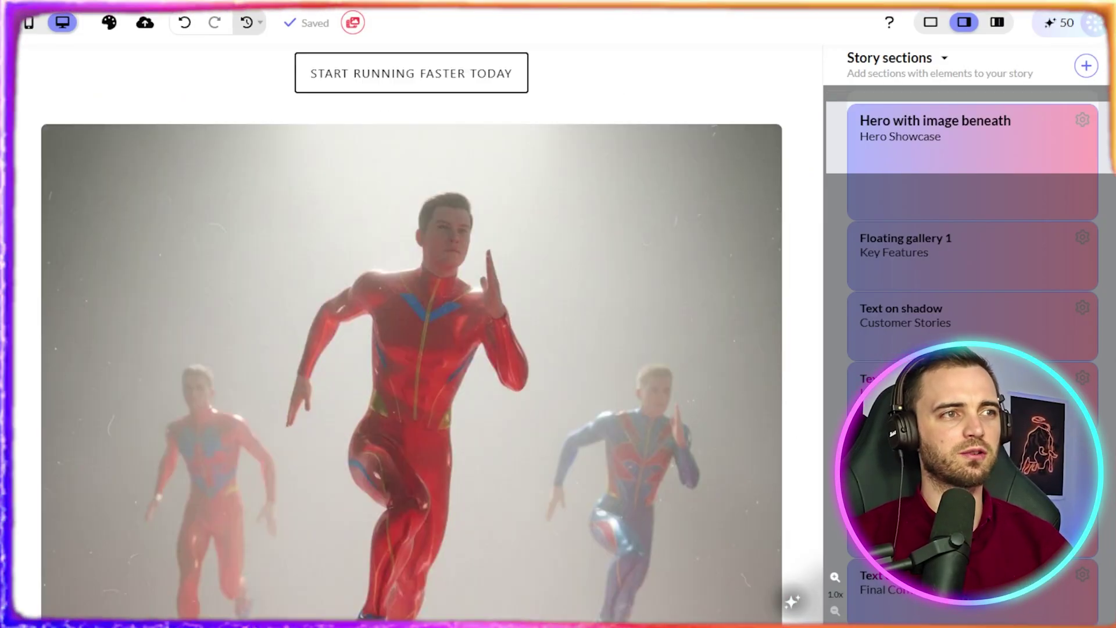
Step: Examine the page's section transitions again, from the "Engineered for Casual Runners" gallery through "Everything You Wonder About" to its shoe image
{"action": "scroll", "coordinate": [411, 335], "scroll_direction": "down", "scroll_amount": 12}
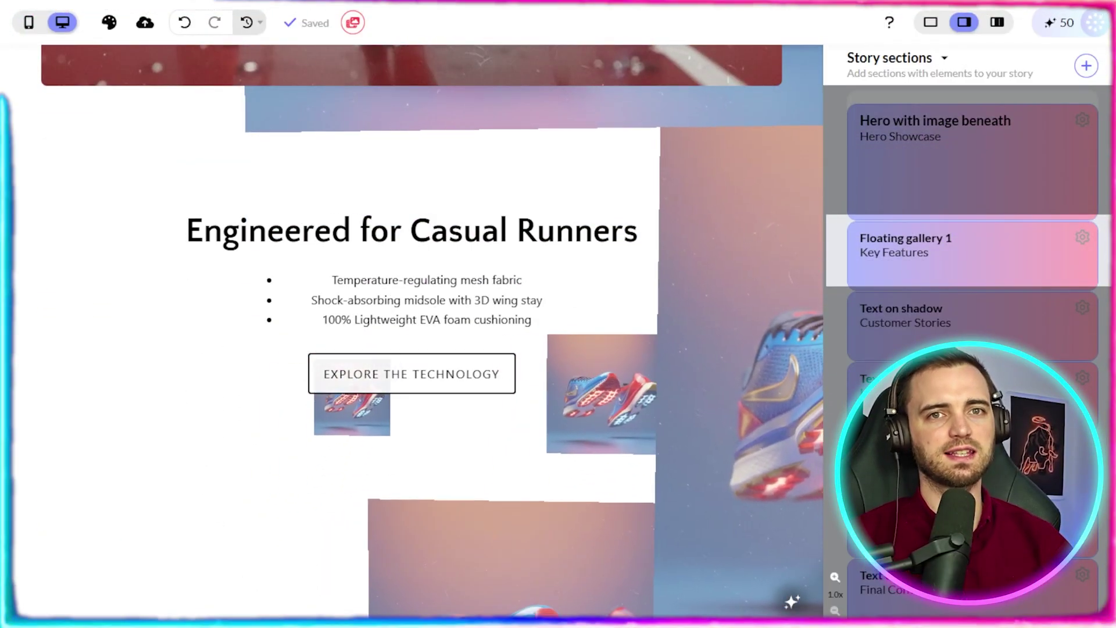
{"action": "scroll", "coordinate": [412, 331], "scroll_direction": "down", "scroll_amount": 4}
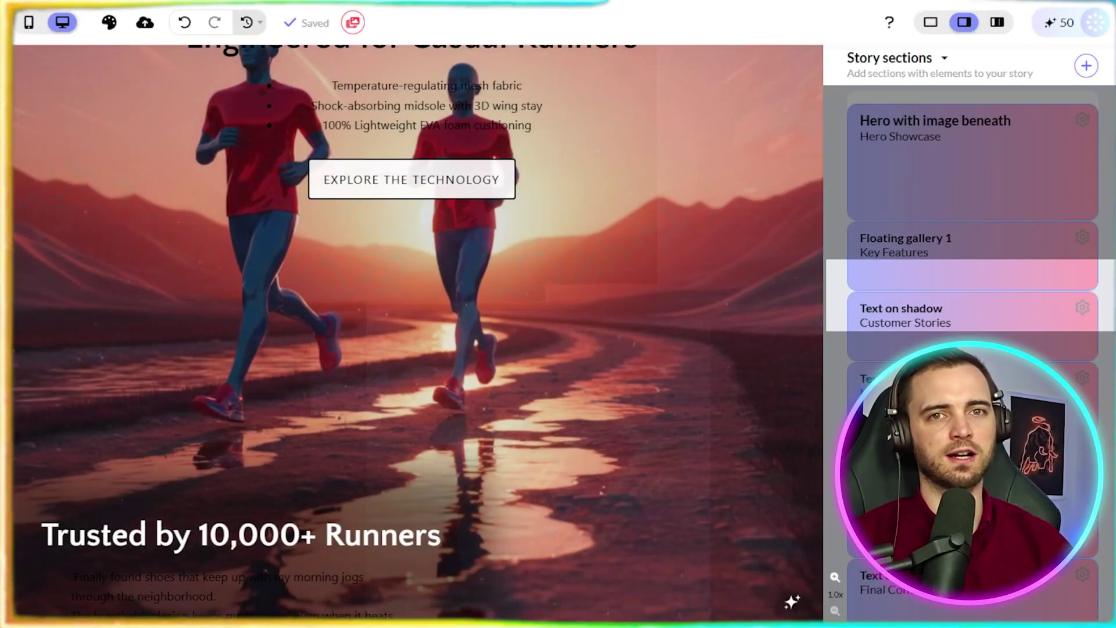
{"action": "scroll", "coordinate": [412, 331], "scroll_direction": "down", "scroll_amount": 3}
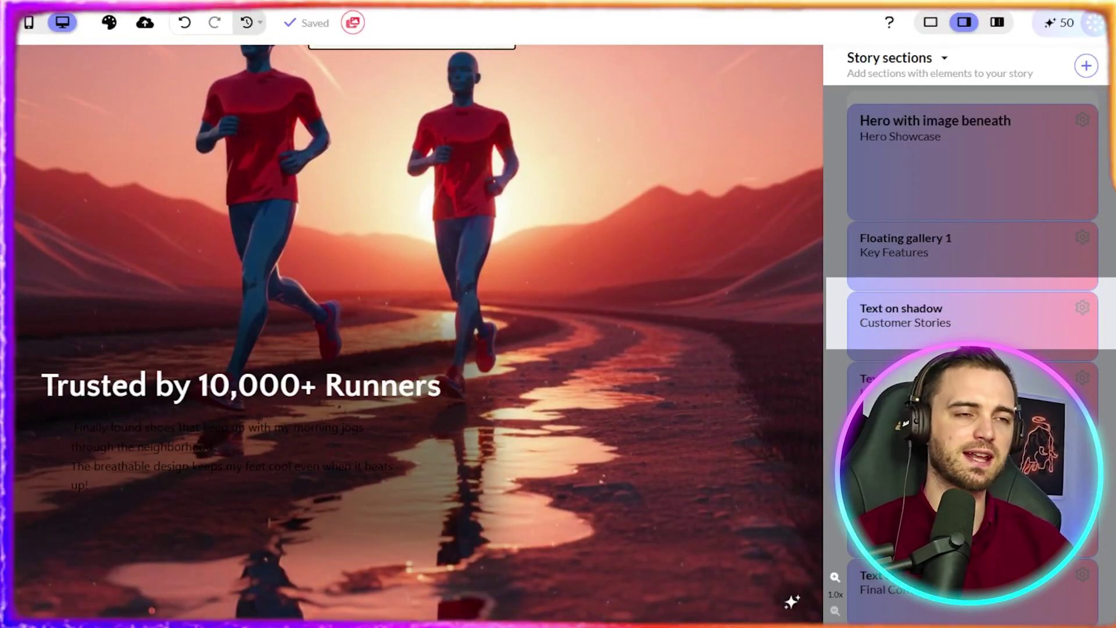
{"action": "scroll", "coordinate": [411, 331], "scroll_direction": "down", "scroll_amount": 4}
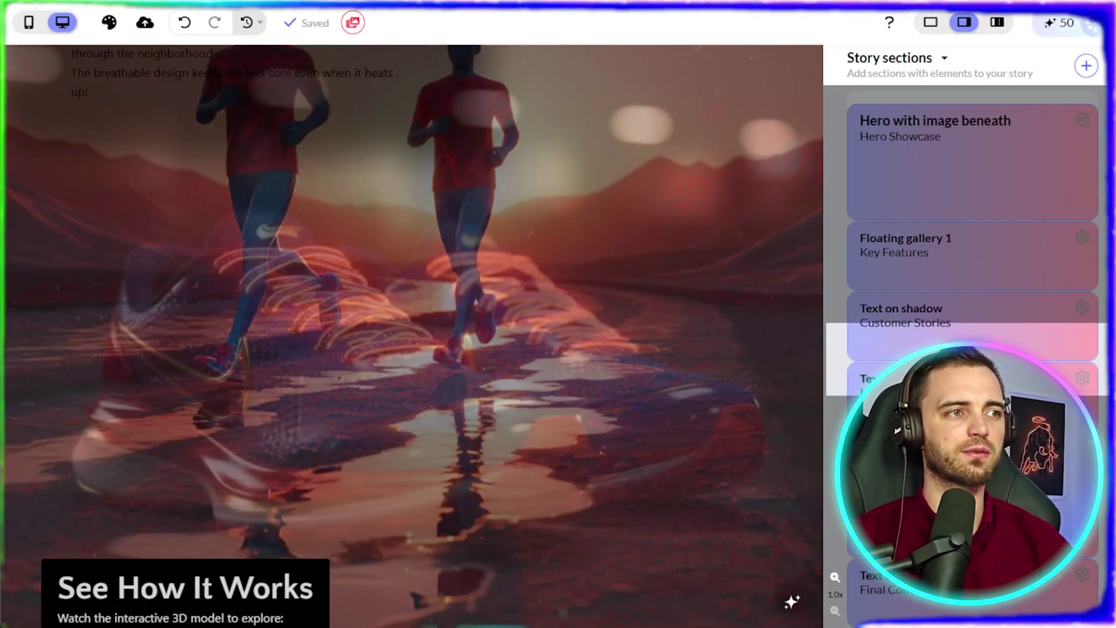
{"action": "scroll", "coordinate": [412, 331], "scroll_direction": "down", "scroll_amount": 8}
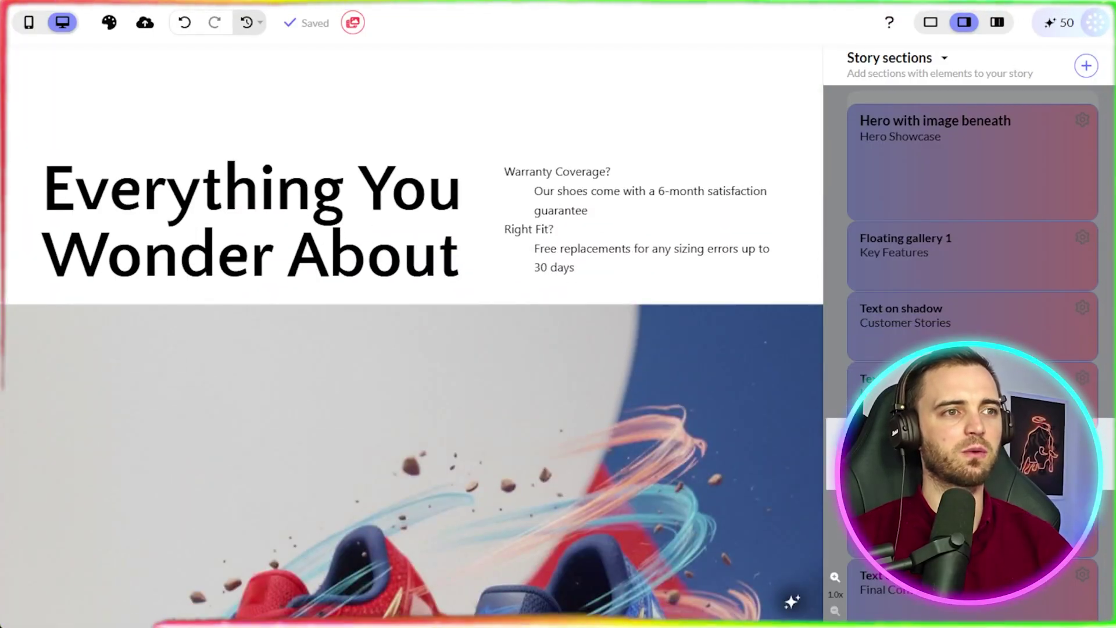
{"action": "scroll", "coordinate": [411, 332], "scroll_direction": "down", "scroll_amount": 6}
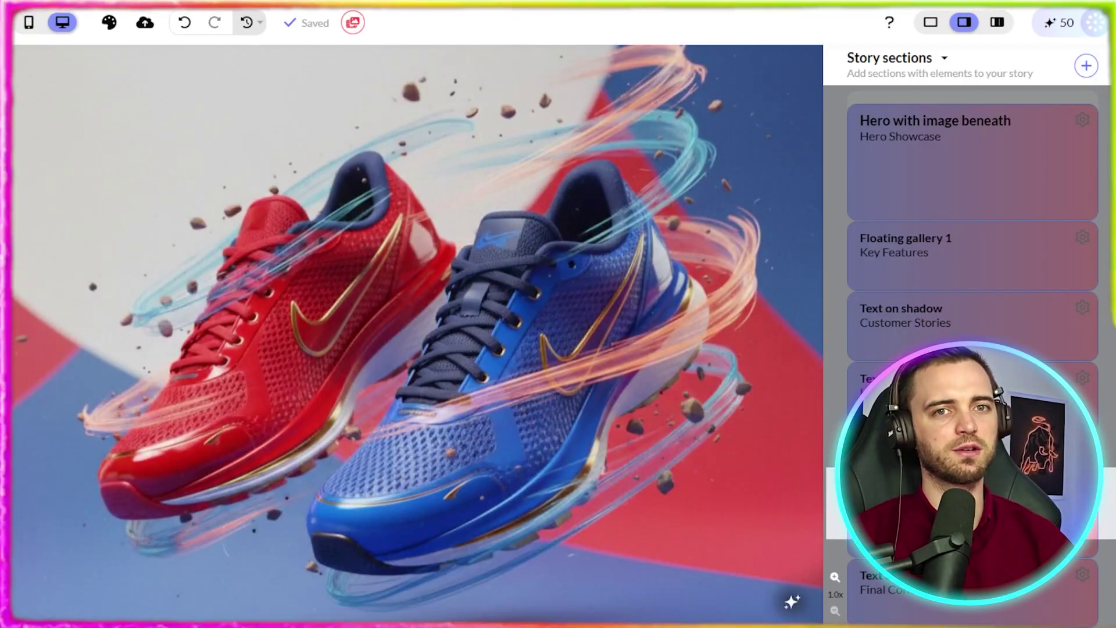
Step: Open the Magazine hero 1 section's settings, look through its title, lead, color and image options, and close them
{"action": "left_click", "coordinate": [1083, 448]}
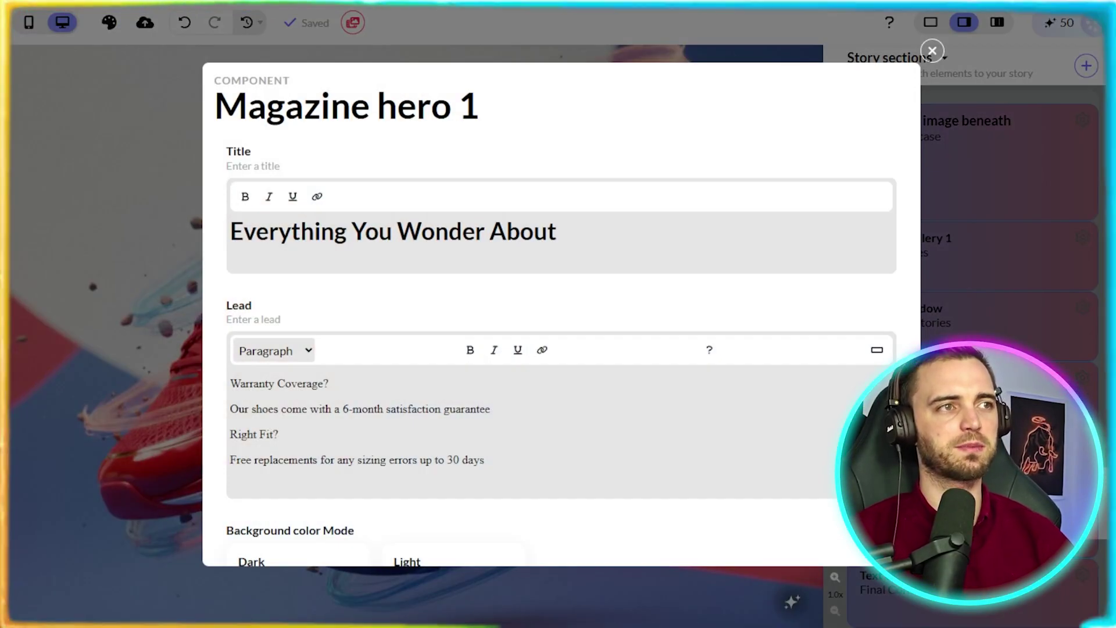
{"action": "scroll", "coordinate": [561, 314], "scroll_direction": "down", "scroll_amount": 12}
{"action": "scroll", "coordinate": [561, 314], "scroll_direction": "up", "scroll_amount": 8}
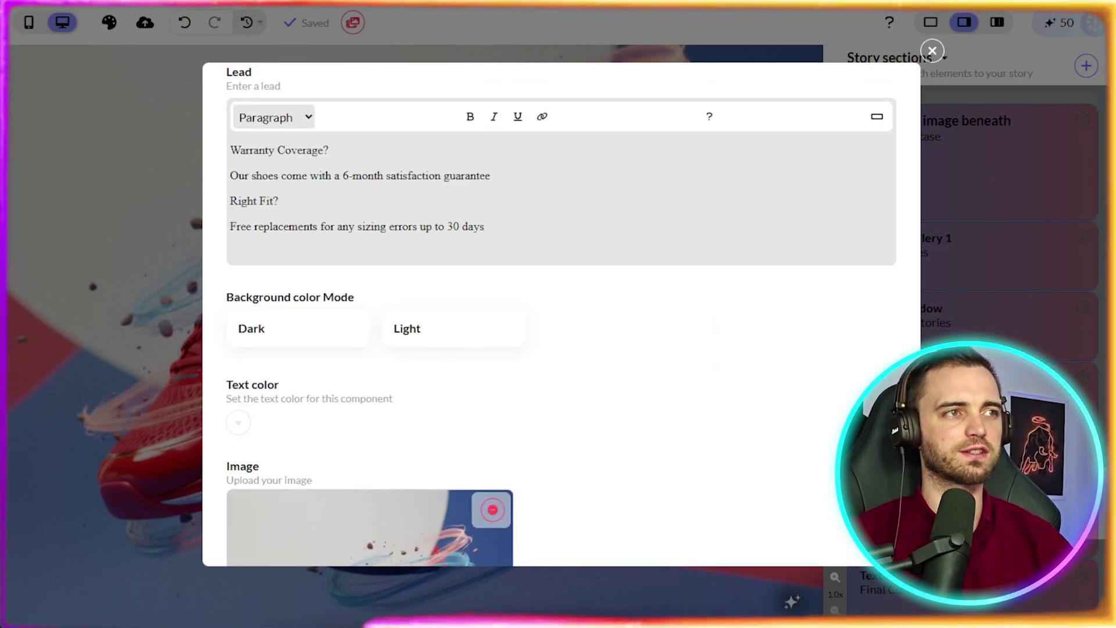
{"action": "scroll", "coordinate": [561, 314], "scroll_direction": "up", "scroll_amount": 4}
{"action": "left_click", "coordinate": [932, 51]}
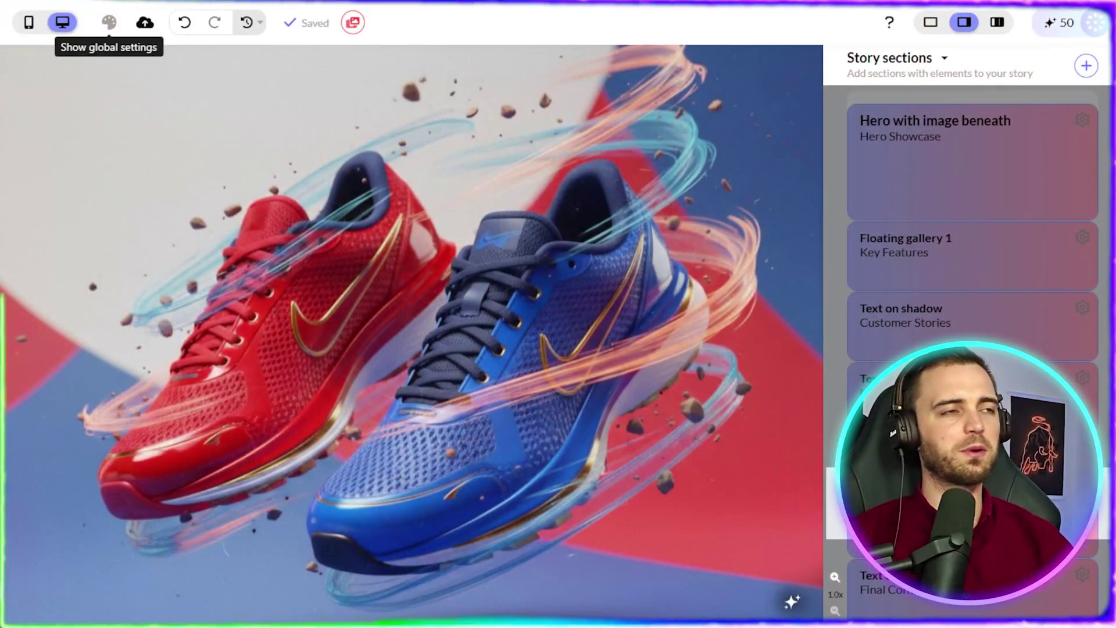
Step: Open the story's global settings and examine the mood, color palette, font pairing, button style and brand logo options
{"action": "left_click", "coordinate": [109, 22]}
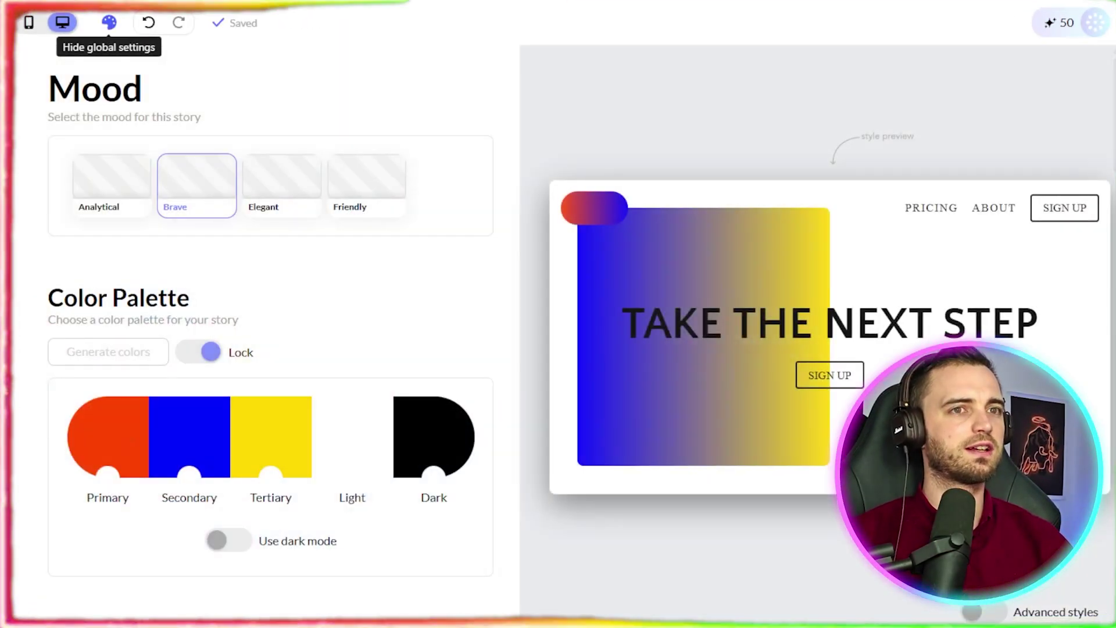
{"action": "scroll", "coordinate": [270, 320], "scroll_direction": "down", "scroll_amount": 1}
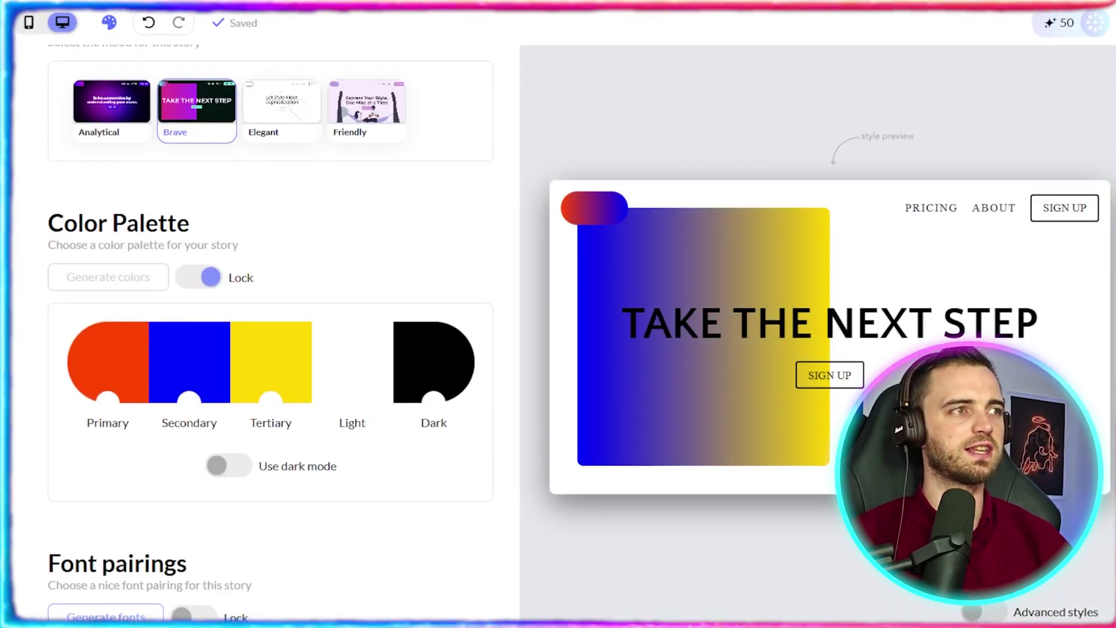
{"action": "scroll", "coordinate": [270, 320], "scroll_direction": "up", "scroll_amount": 1}
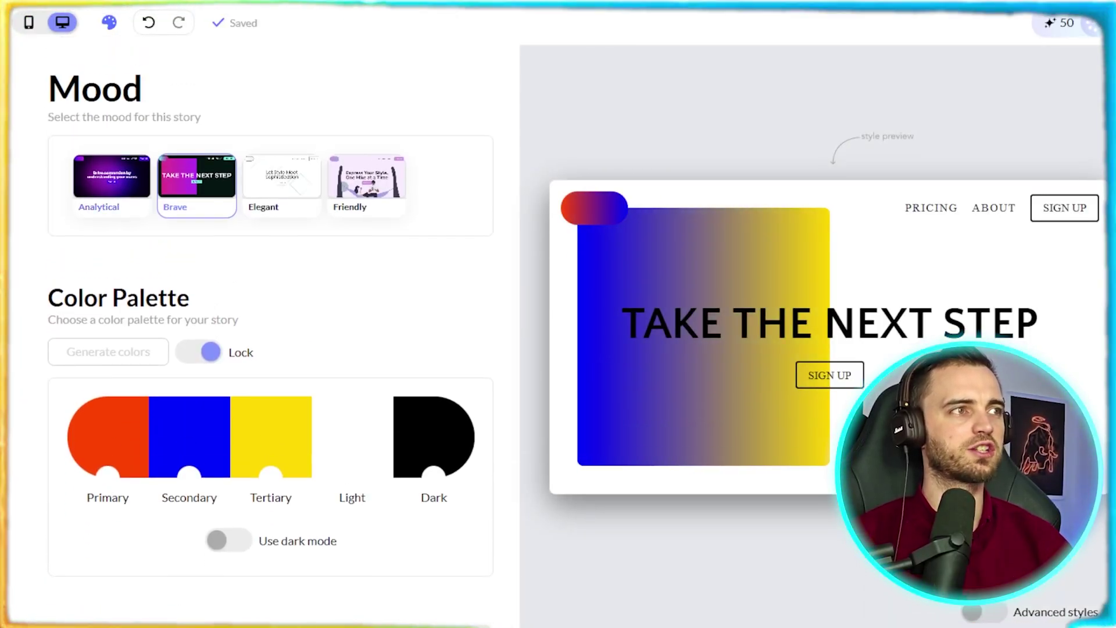
{"action": "scroll", "coordinate": [271, 320], "scroll_direction": "down", "scroll_amount": 1}
{"action": "scroll", "coordinate": [270, 320], "scroll_direction": "down", "scroll_amount": 7}
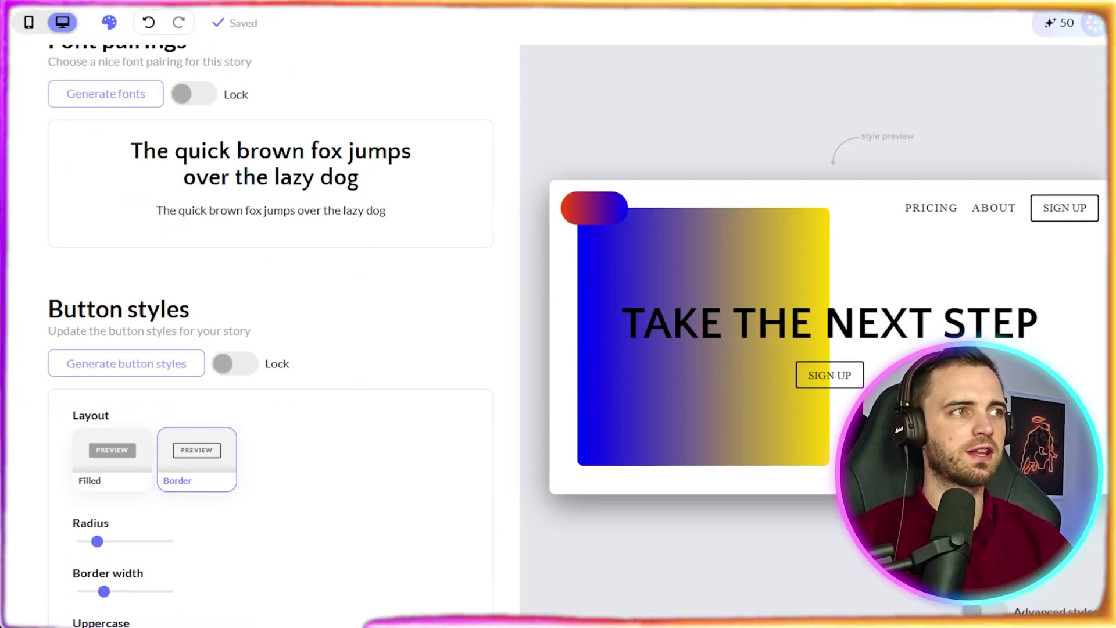
{"action": "scroll", "coordinate": [270, 320], "scroll_direction": "down", "scroll_amount": 15}
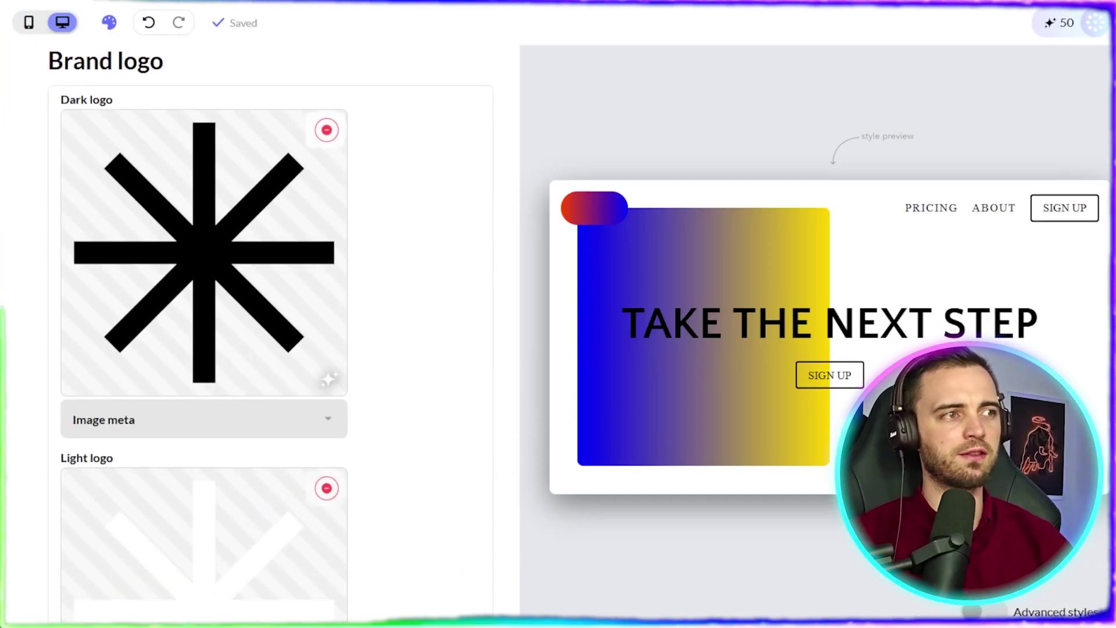
Step: Leave the global style settings and publish the running shoes story
{"action": "scroll", "coordinate": [271, 320], "scroll_direction": "up", "scroll_amount": 20}
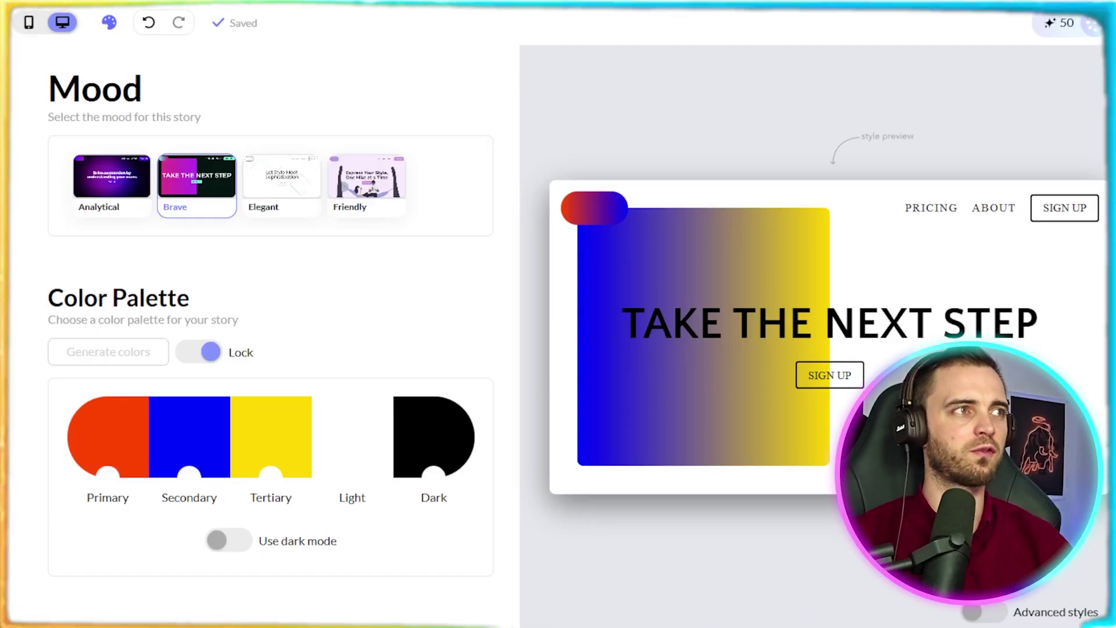
{"action": "left_click", "coordinate": [62, 22]}
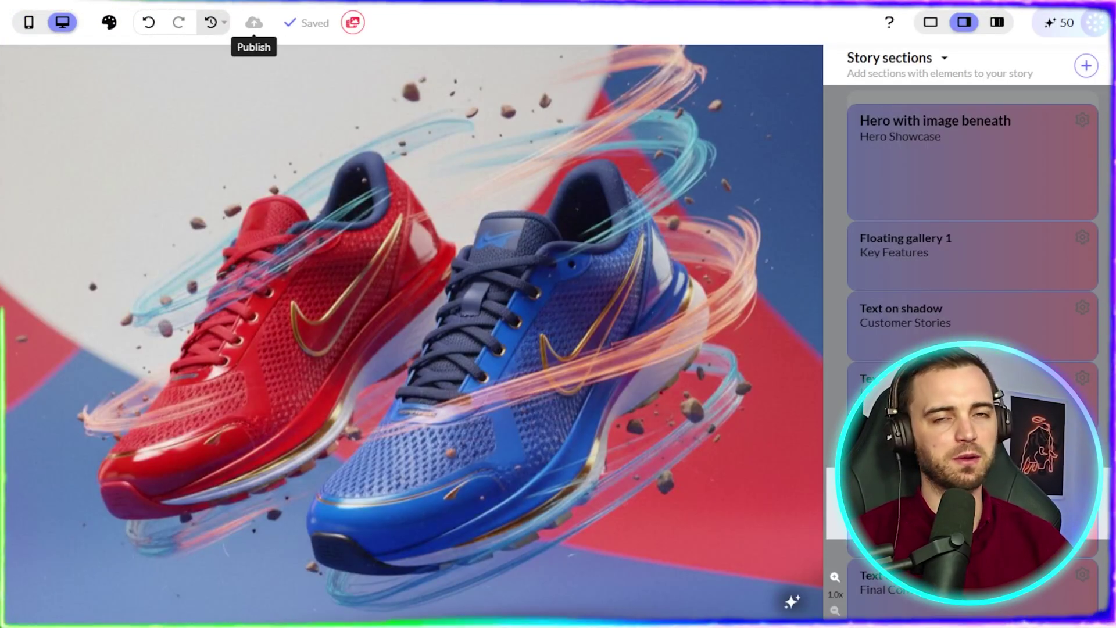
{"action": "left_click", "coordinate": [254, 22]}
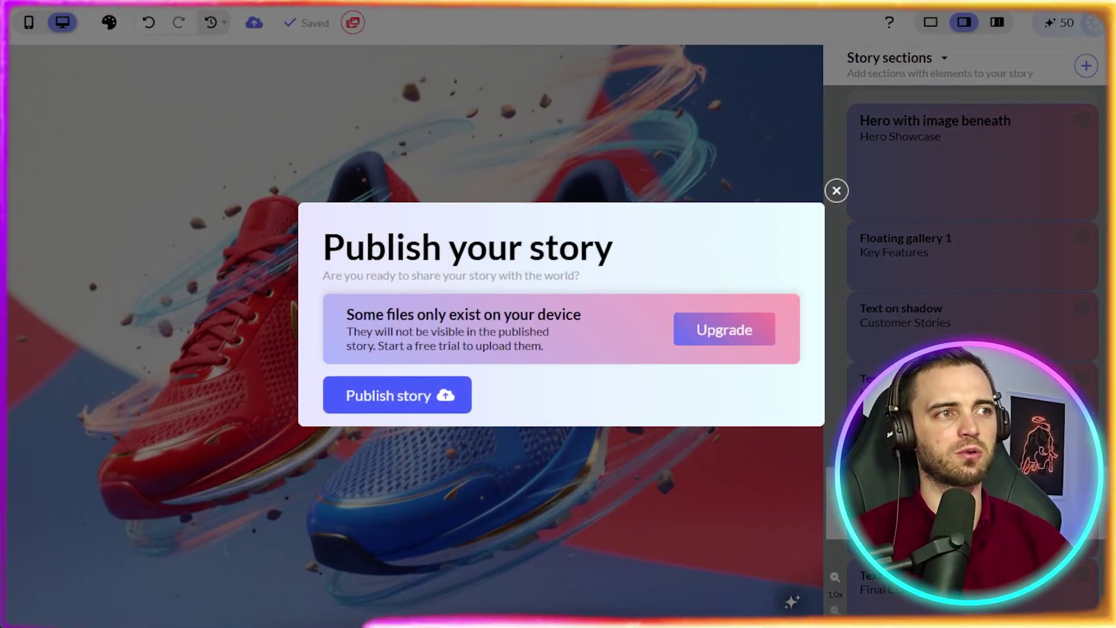
{"action": "left_click", "coordinate": [397, 395]}
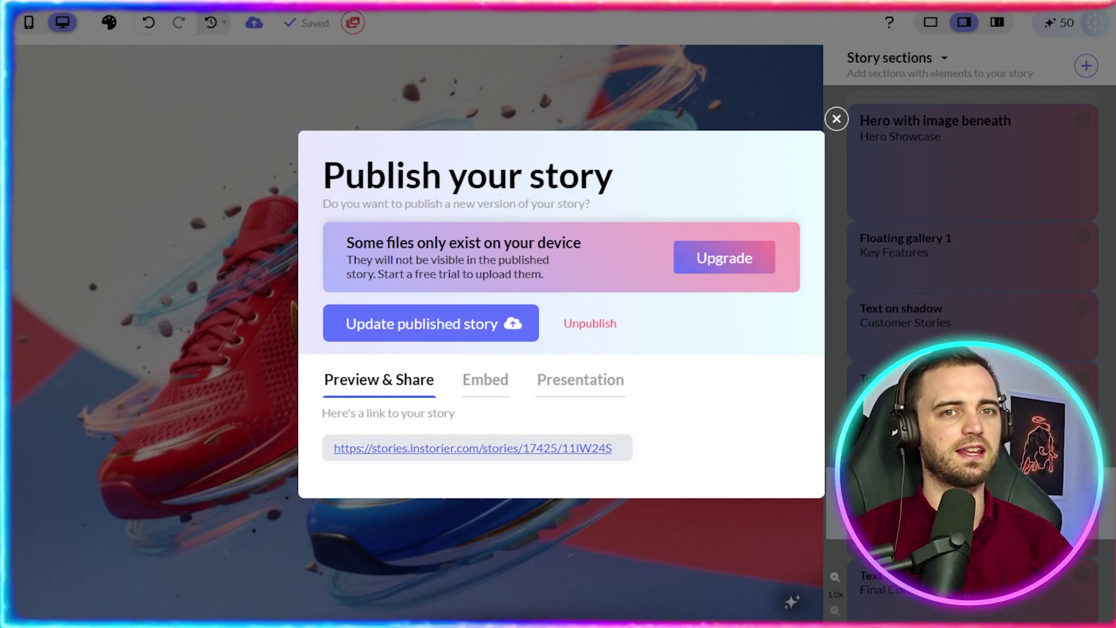
Step: Examine the published story's Embed code and Presentation sharing options, and close the publishing dialog
{"action": "left_click", "coordinate": [486, 380]}
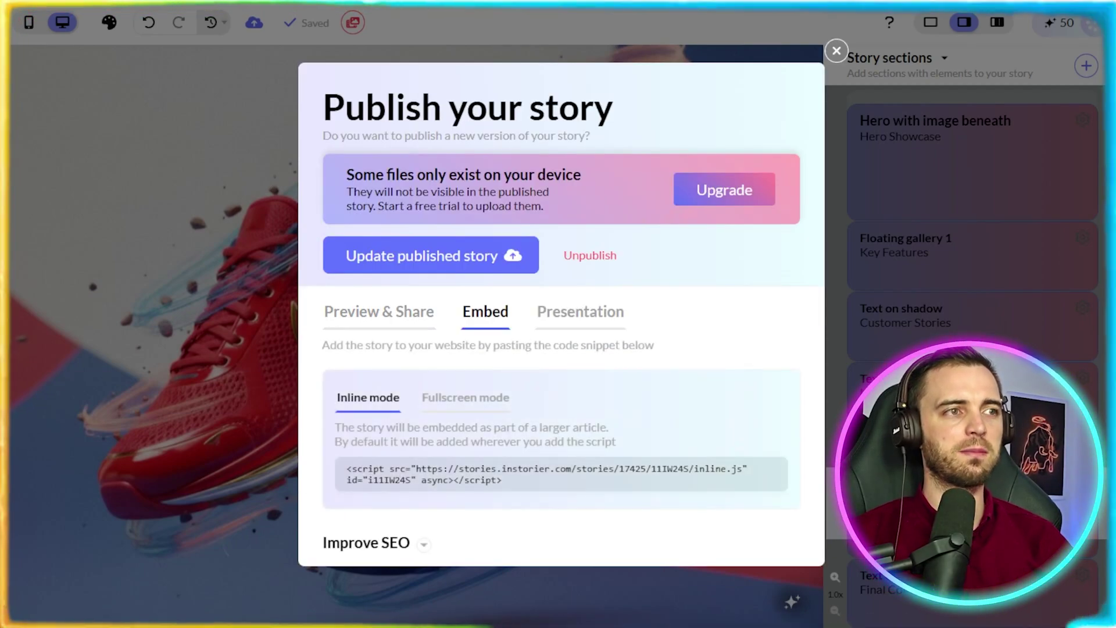
{"action": "left_click", "coordinate": [581, 312]}
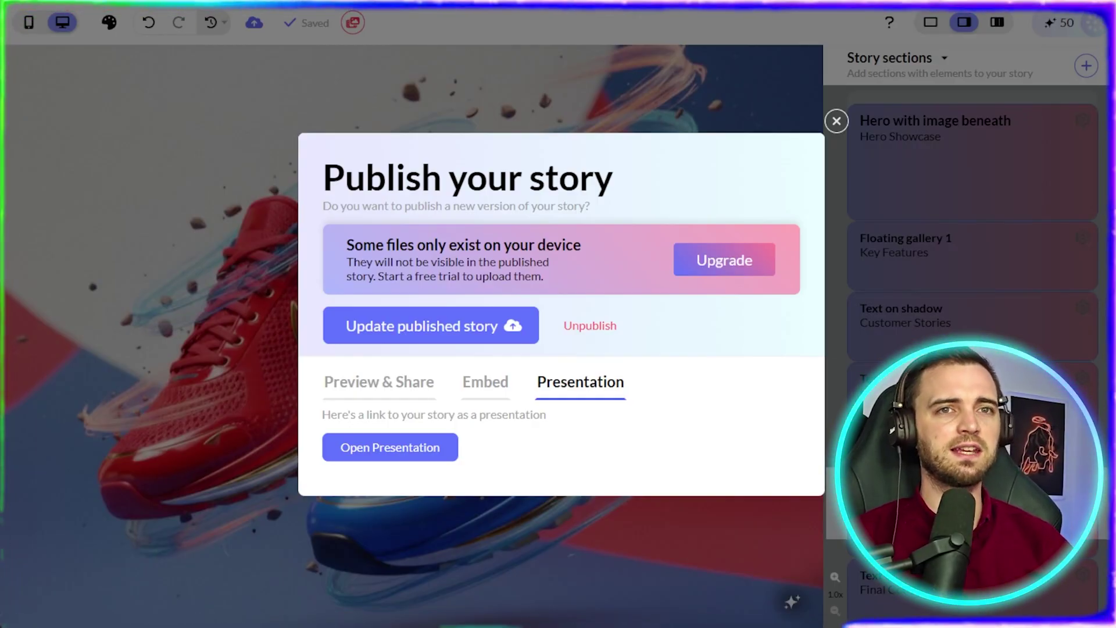
{"action": "left_click", "coordinate": [837, 121]}
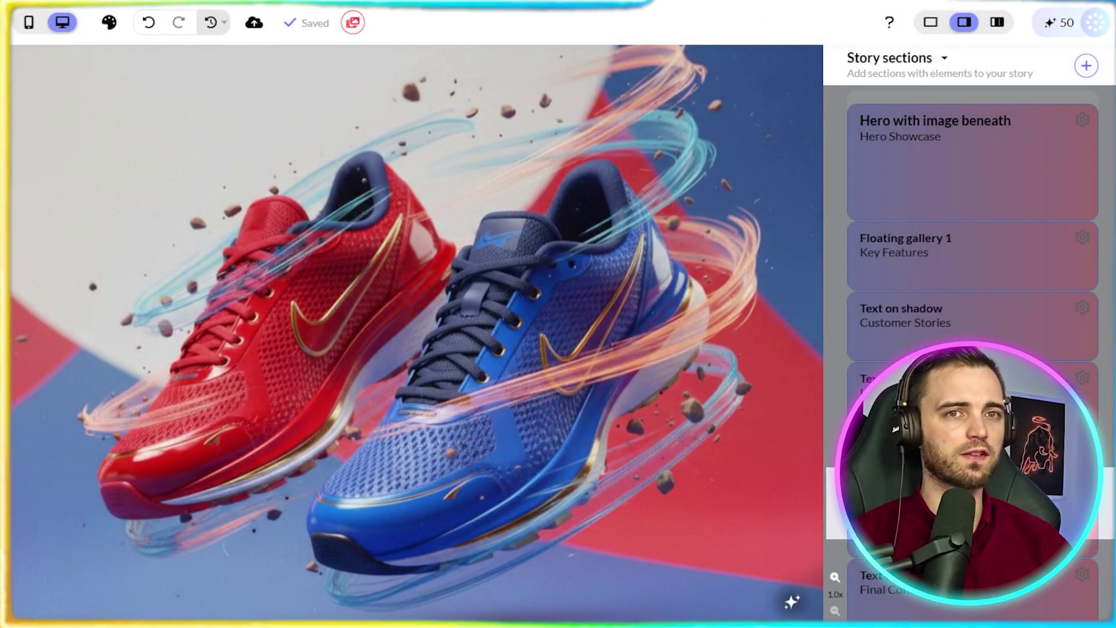
{"action": "scroll", "coordinate": [416, 333], "scroll_direction": "down", "scroll_amount": 6}
{"action": "scroll", "coordinate": [415, 334], "scroll_direction": "up", "scroll_amount": 20}
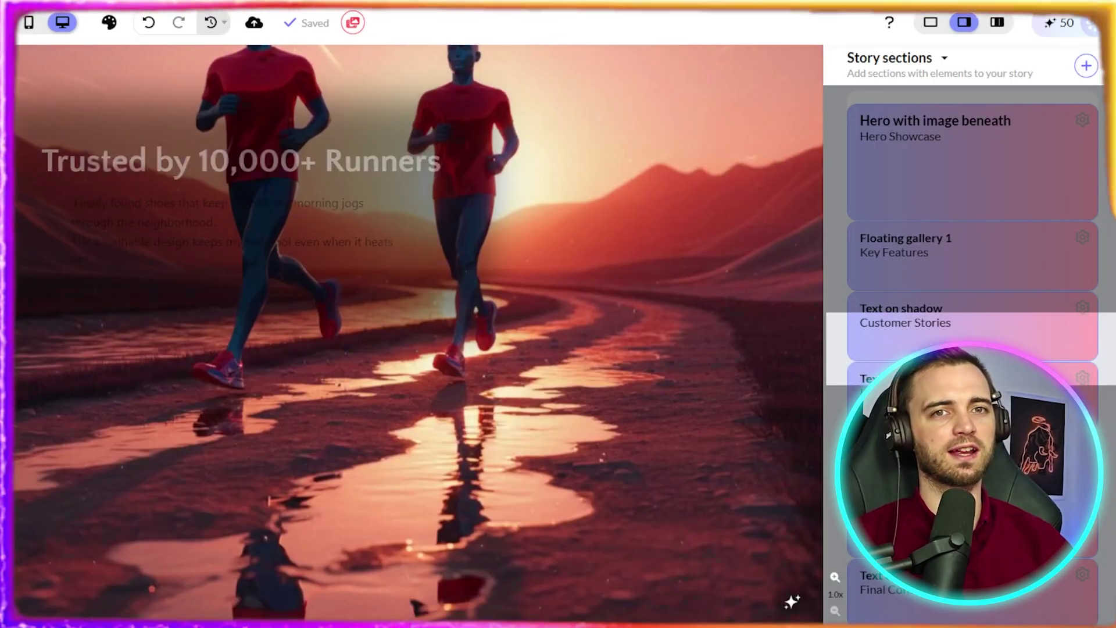